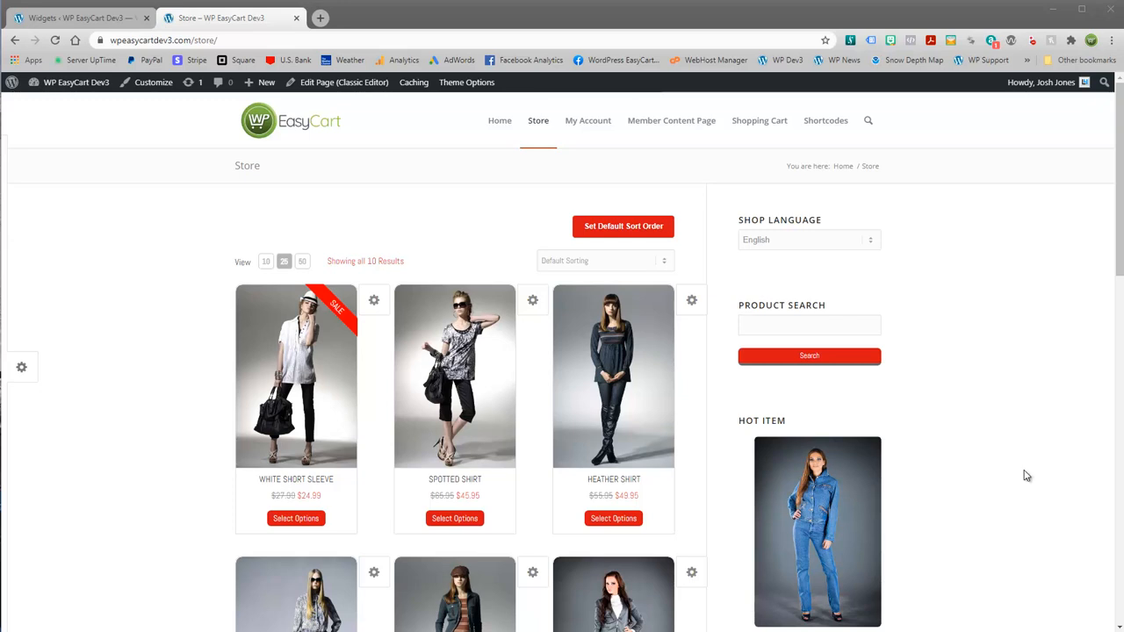
- Reload the store page and review its product listing and sidebar widgets
scroll(156, 278, "down", 3)
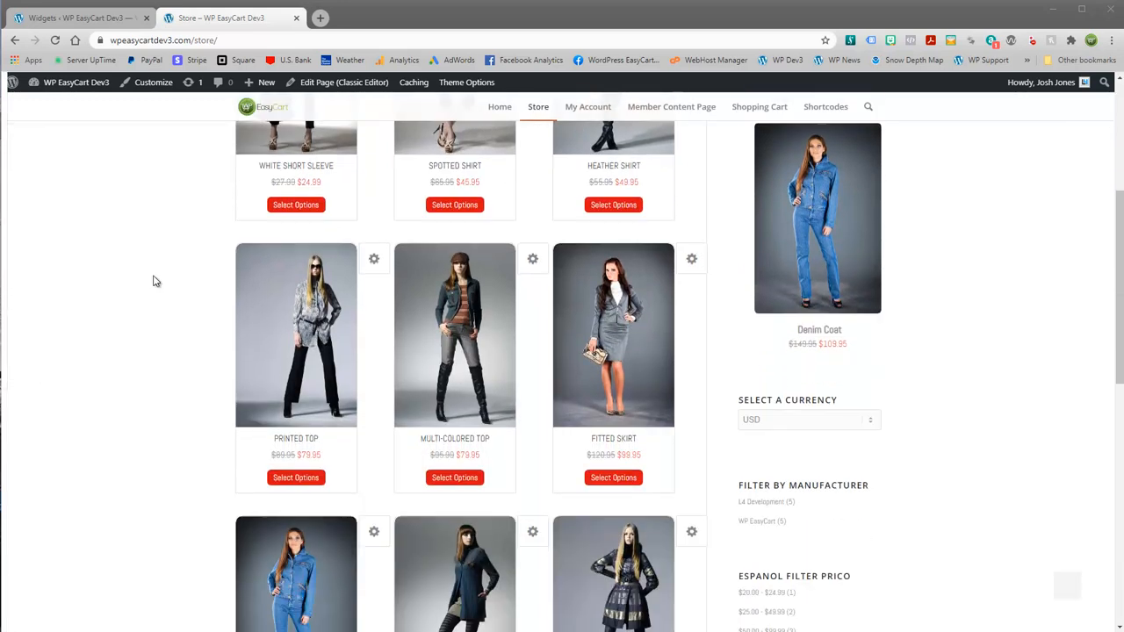
scroll(152, 281, "up", 3)
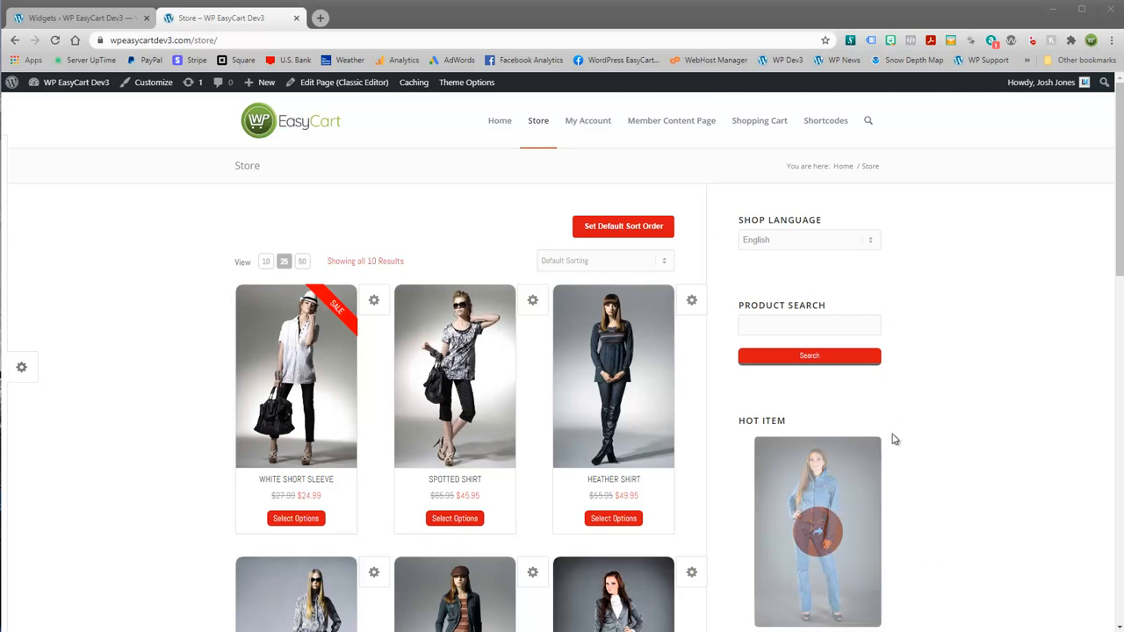
scroll(890, 439, "down", 3)
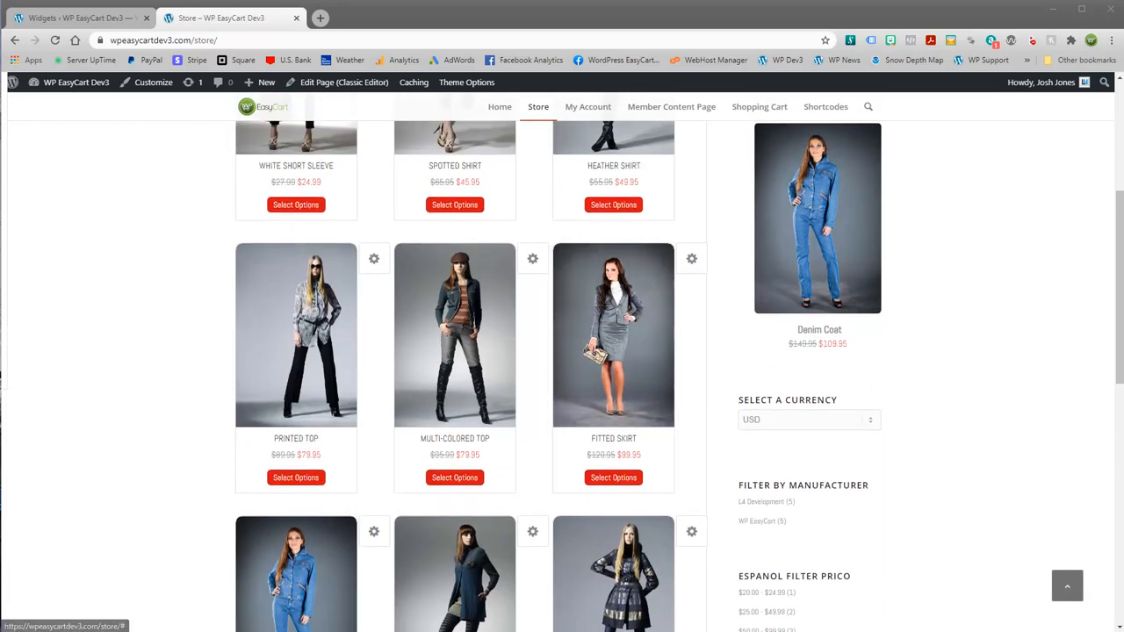
left_click(54, 40)
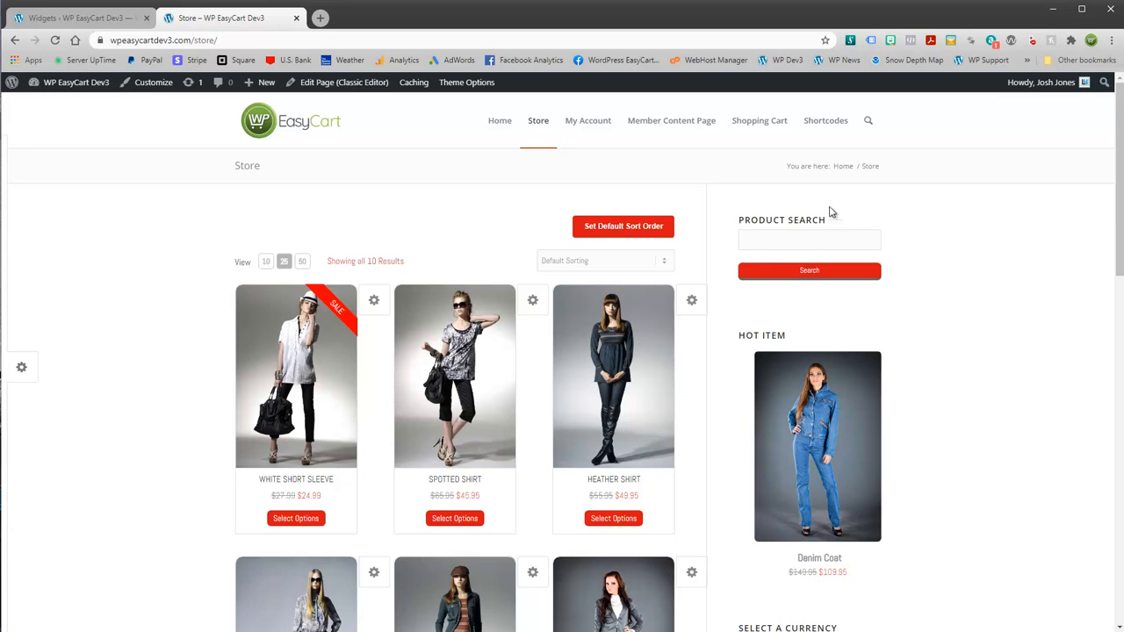
scroll(970, 509, "down", 3)
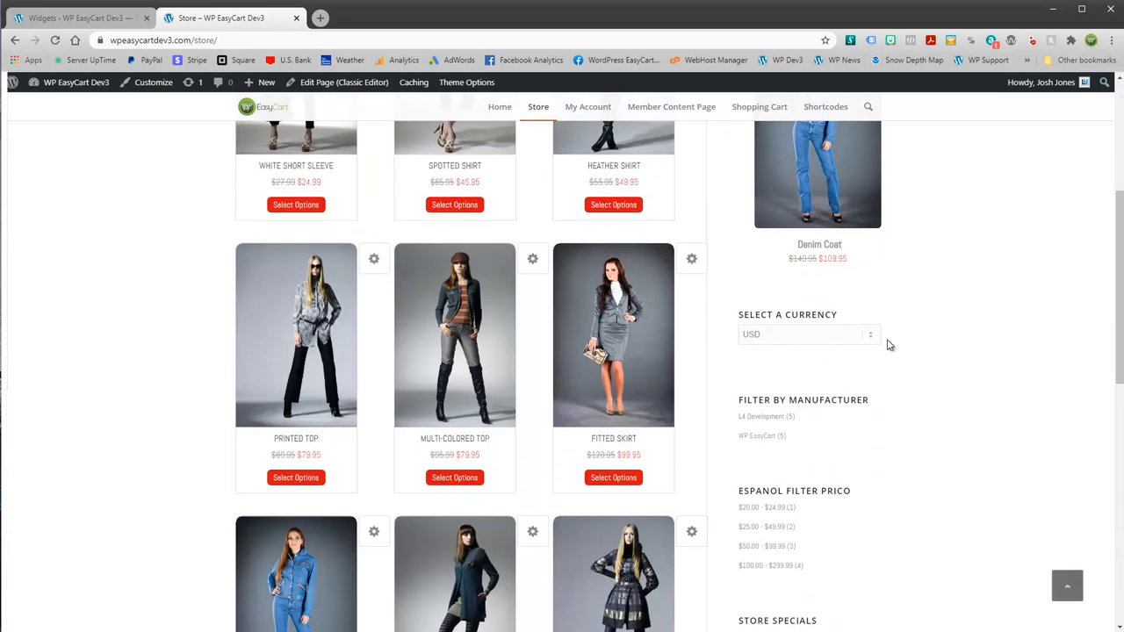
left_click_drag(1113, 313, 1120, 168)
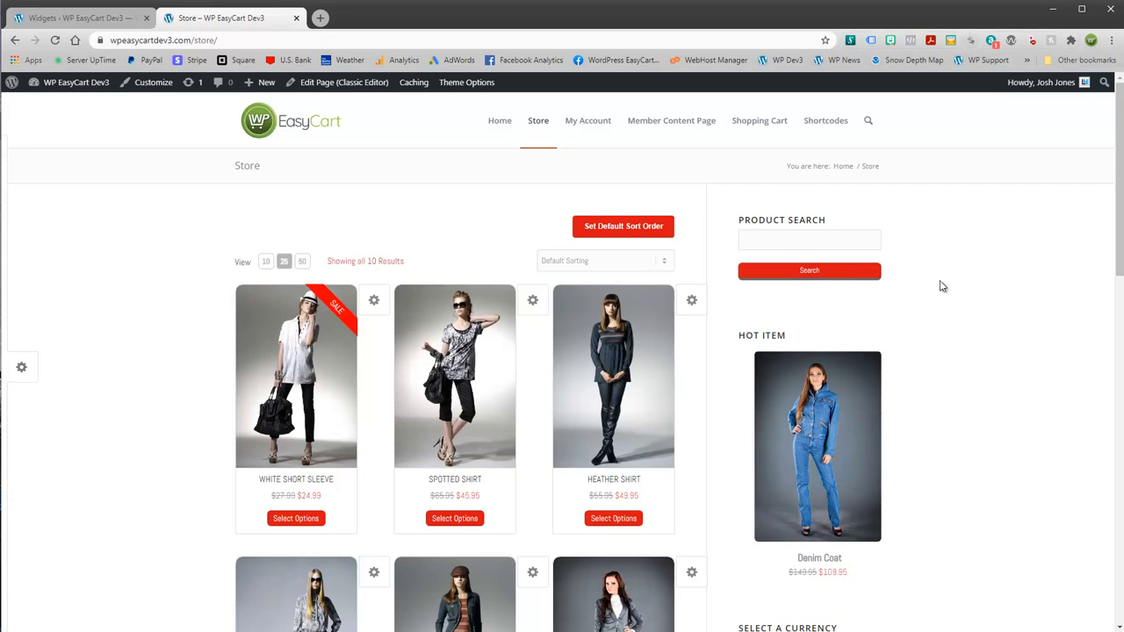
left_click_drag(1112, 229, 1118, 405)
scroll(455, 369, "up", 7)
- Open the Language page of the WP EasyCart settings in the WordPress admin
left_click(82, 20)
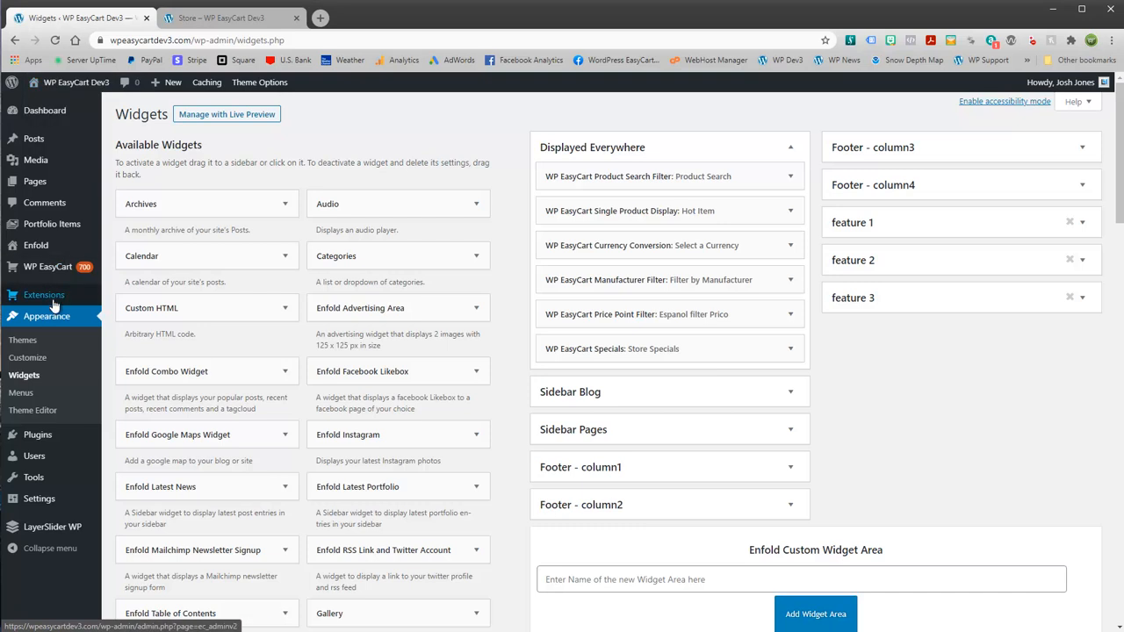
mouse_move(51, 279)
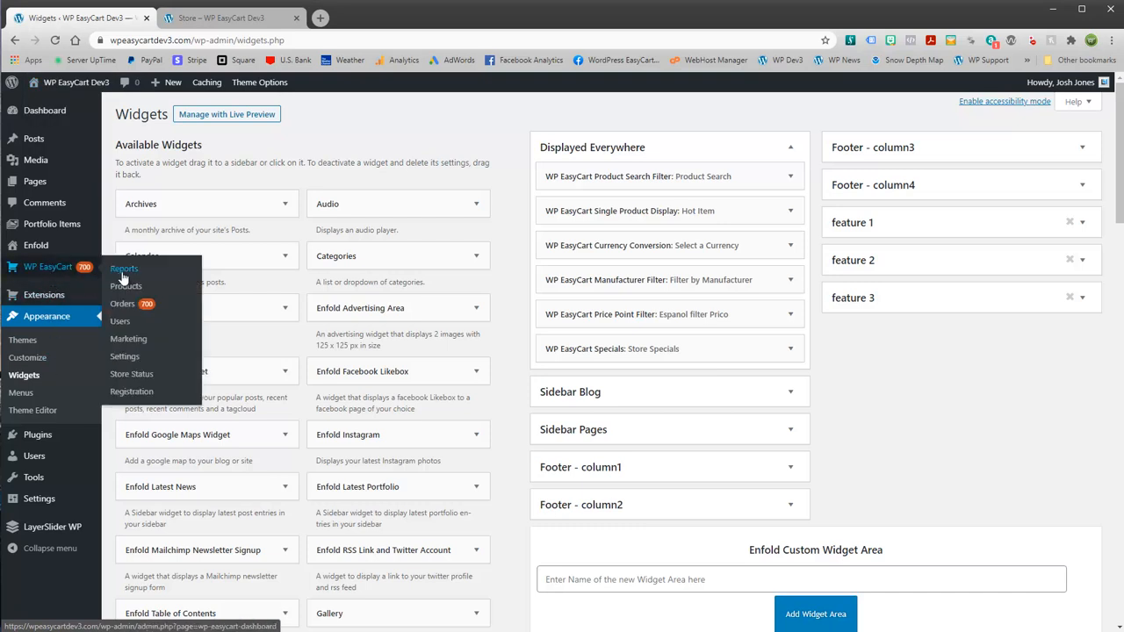
left_click(114, 362)
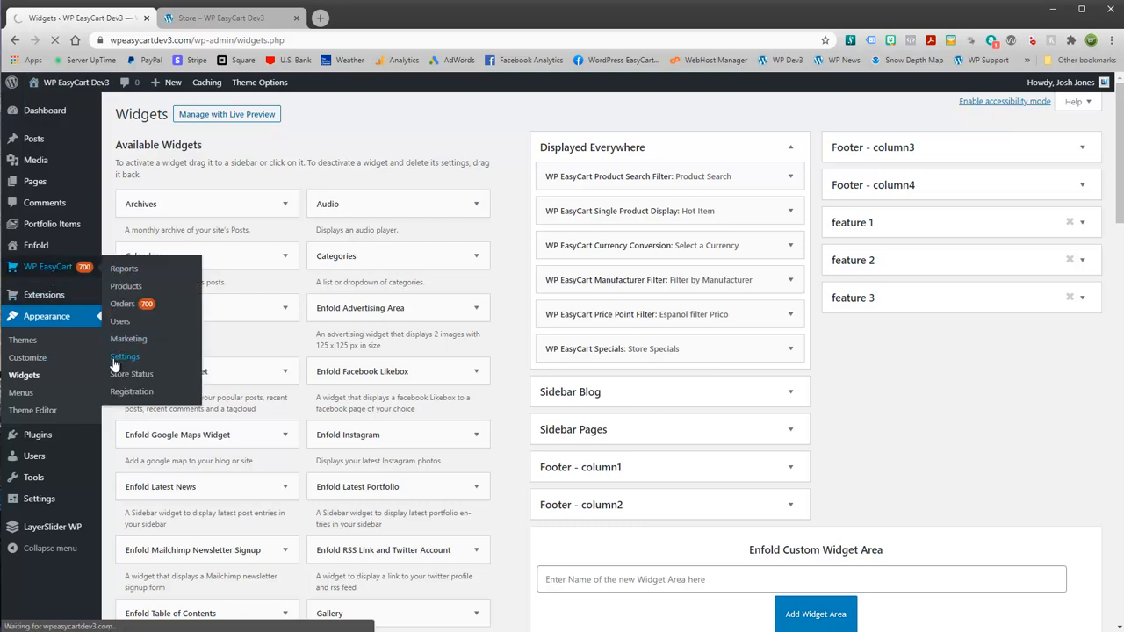
scroll(148, 425, "down", 2)
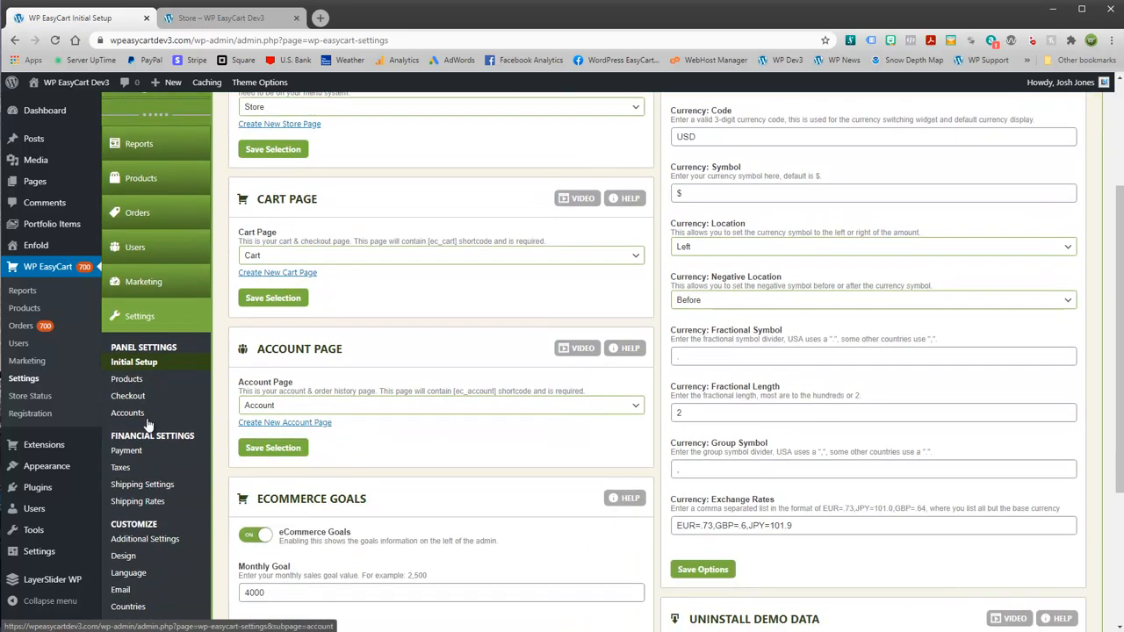
scroll(133, 524, "down", 1)
left_click(120, 515)
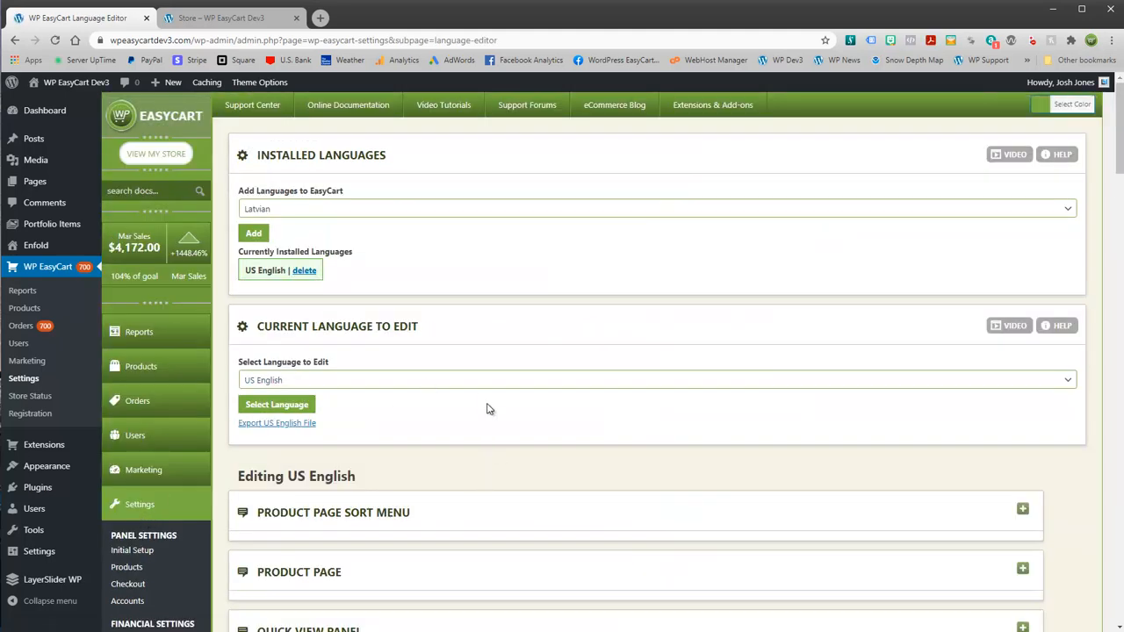
- Browse the US English text sections and expand Product Details Page to examine its labels
left_click_drag(1120, 139, 1121, 233)
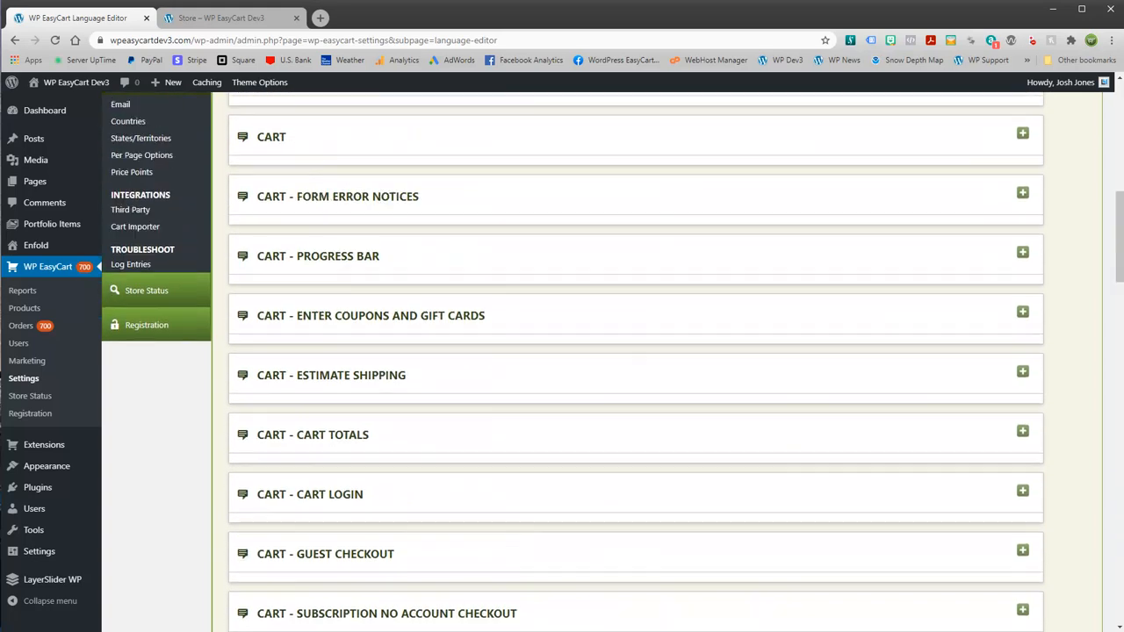
scroll(281, 237, "up", 5)
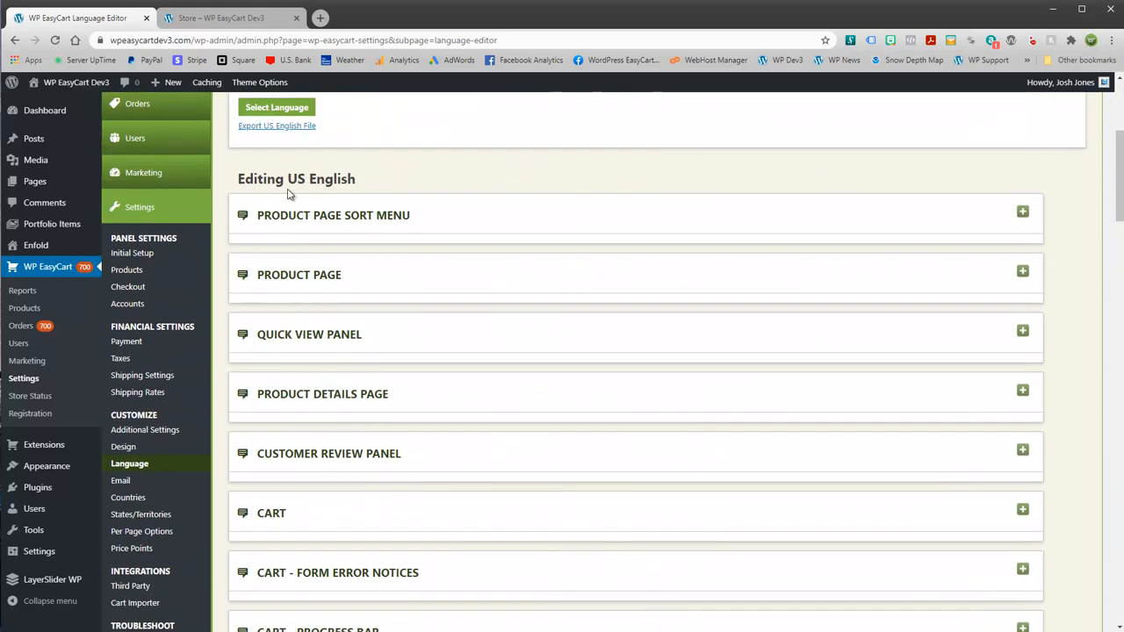
left_click(356, 394)
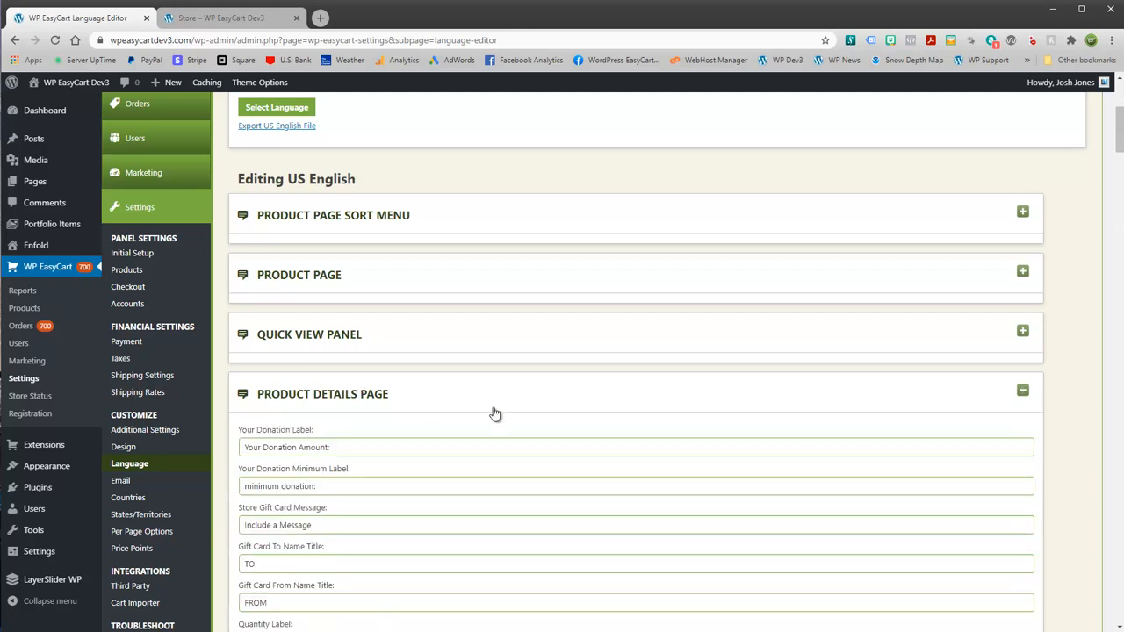
scroll(494, 413, "down", 5)
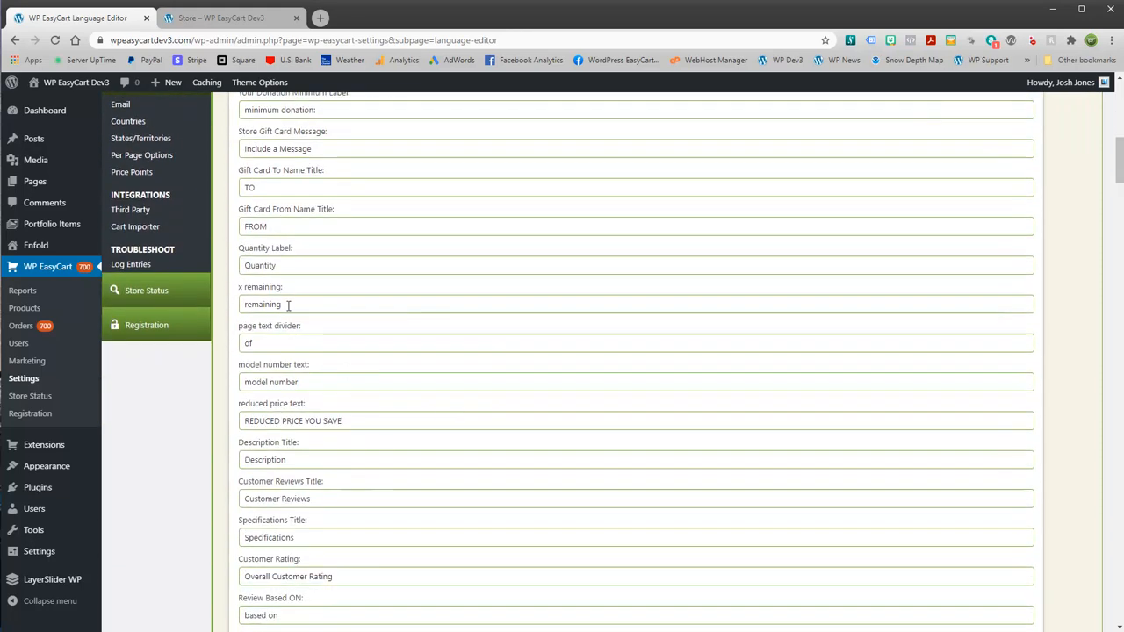
- Search the language editor for "donation", step through the matches to Store Donation Amount, and close the search
key("ctrl+f")
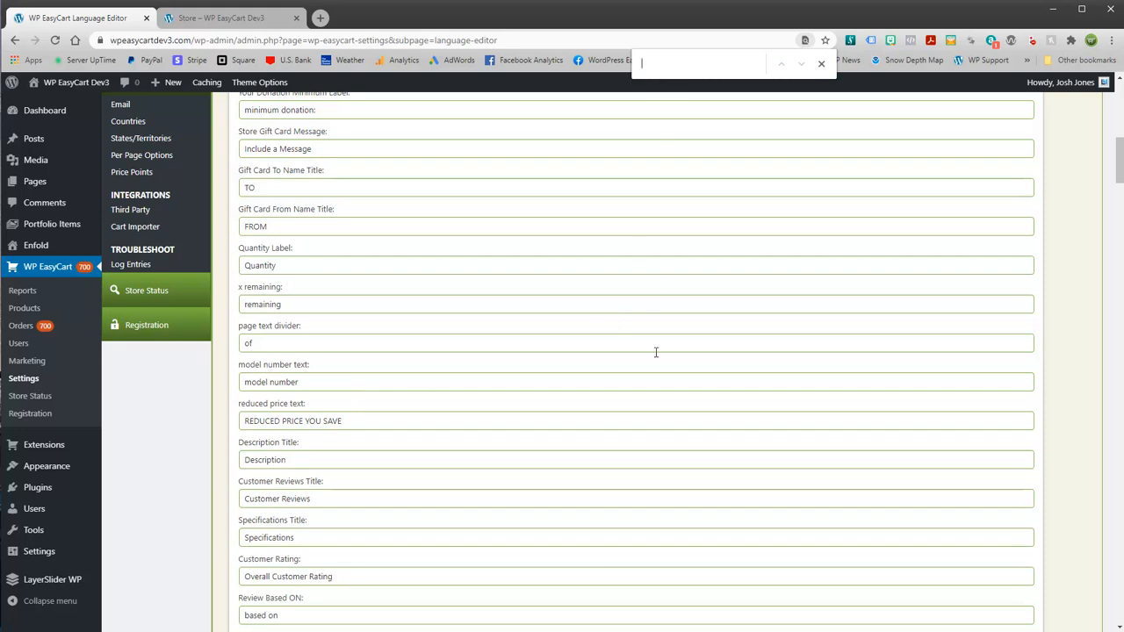
type("donation")
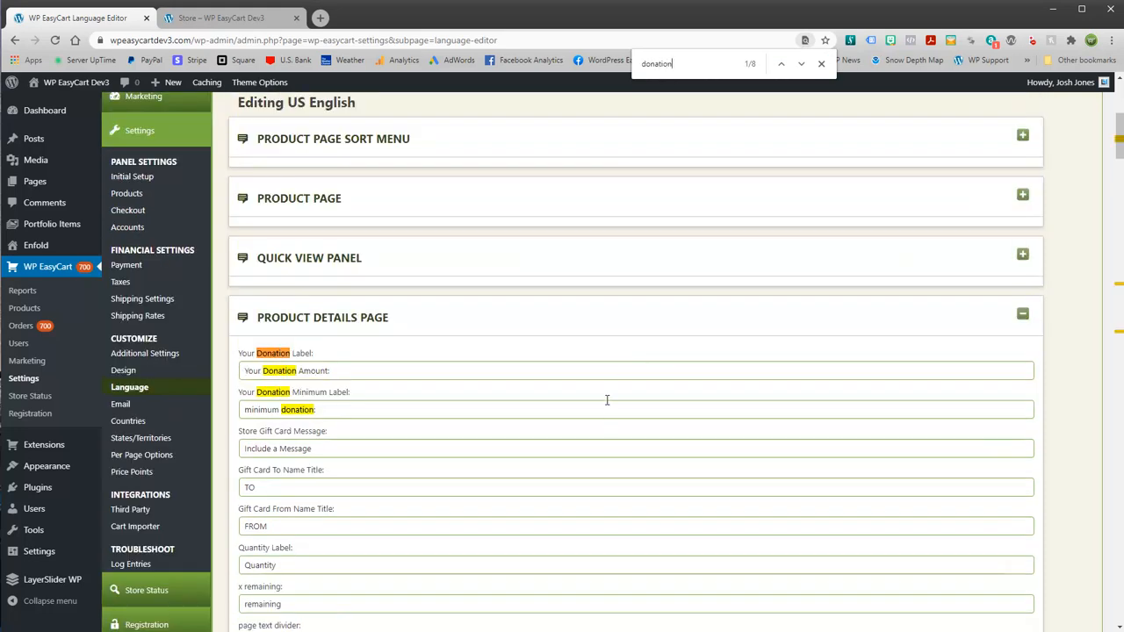
scroll(606, 399, "down", 12)
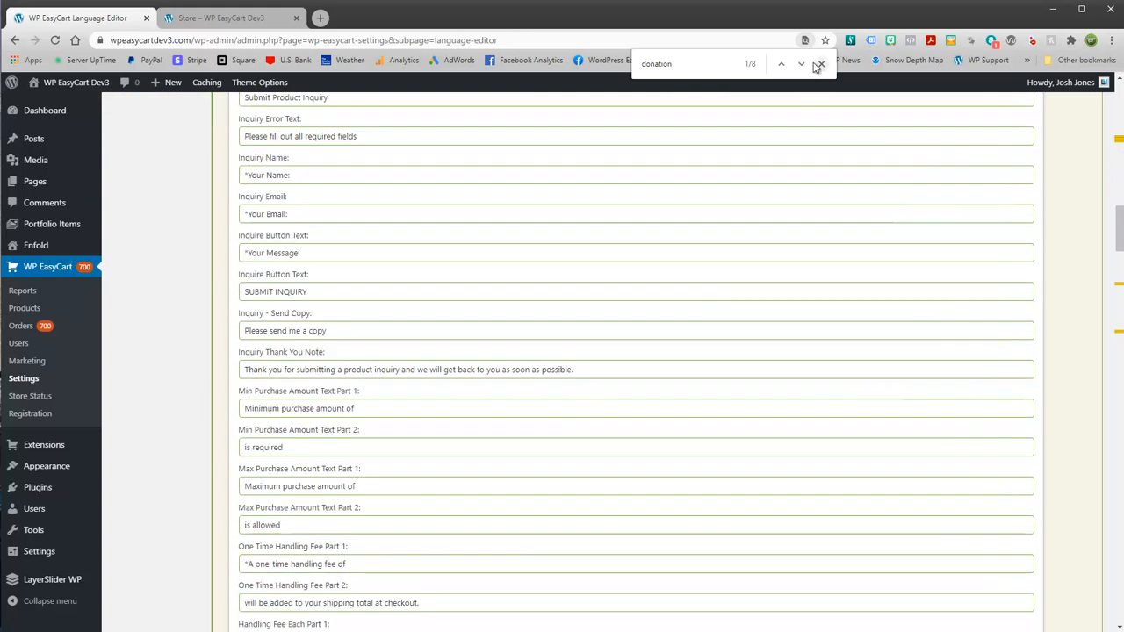
left_click(802, 65)
left_click(802, 65)
left_click(803, 65)
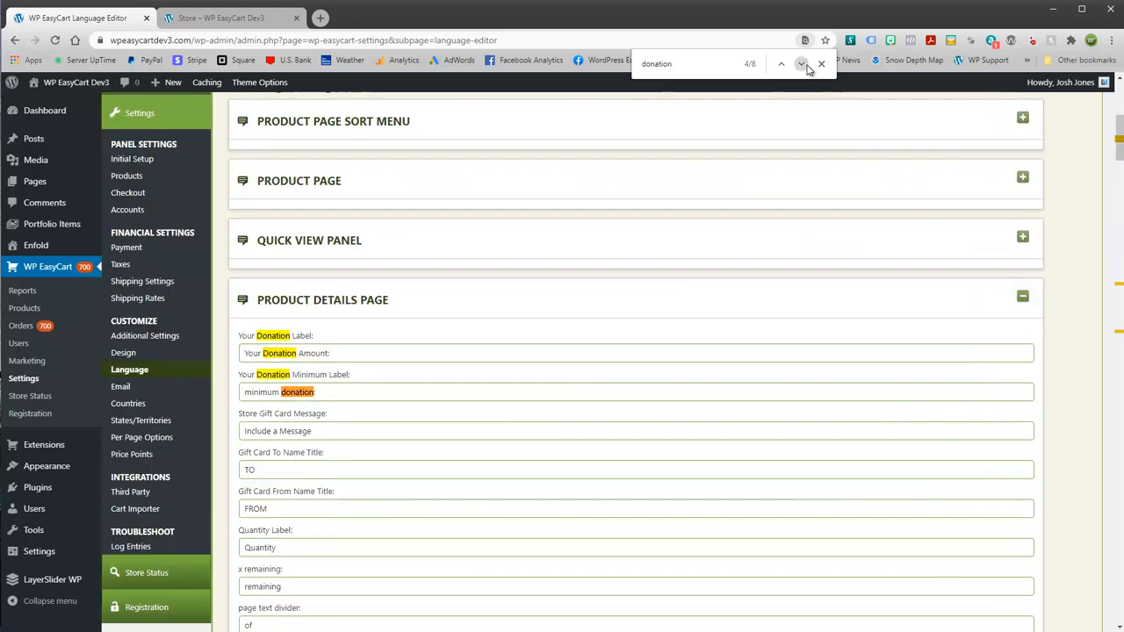
left_click(801, 65)
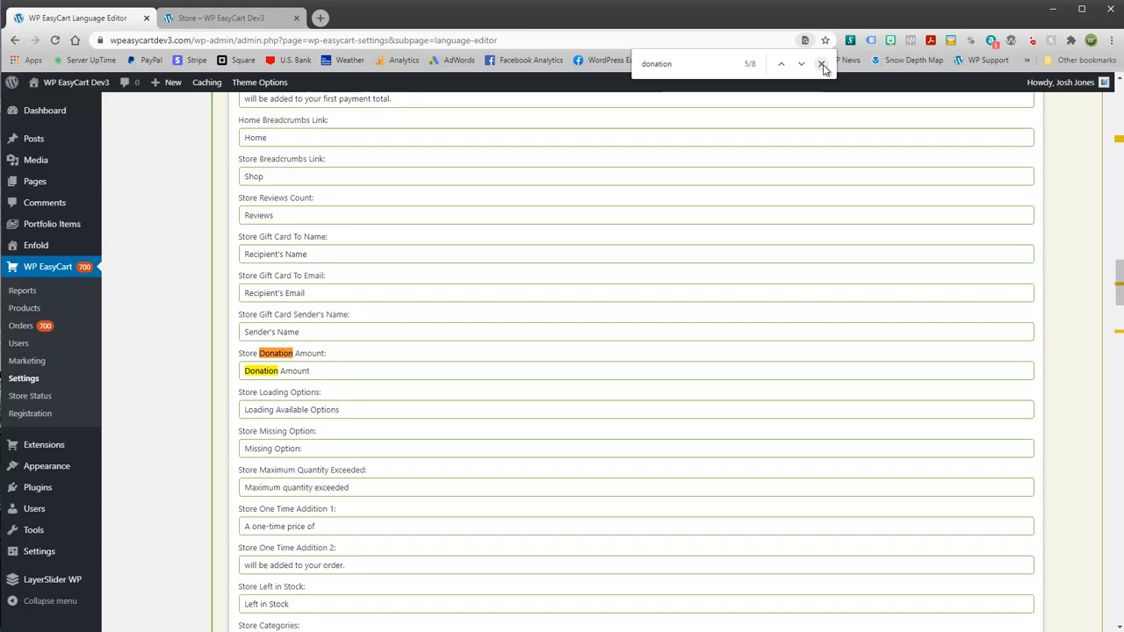
left_click(821, 64)
left_click_drag(1119, 285, 1118, 96)
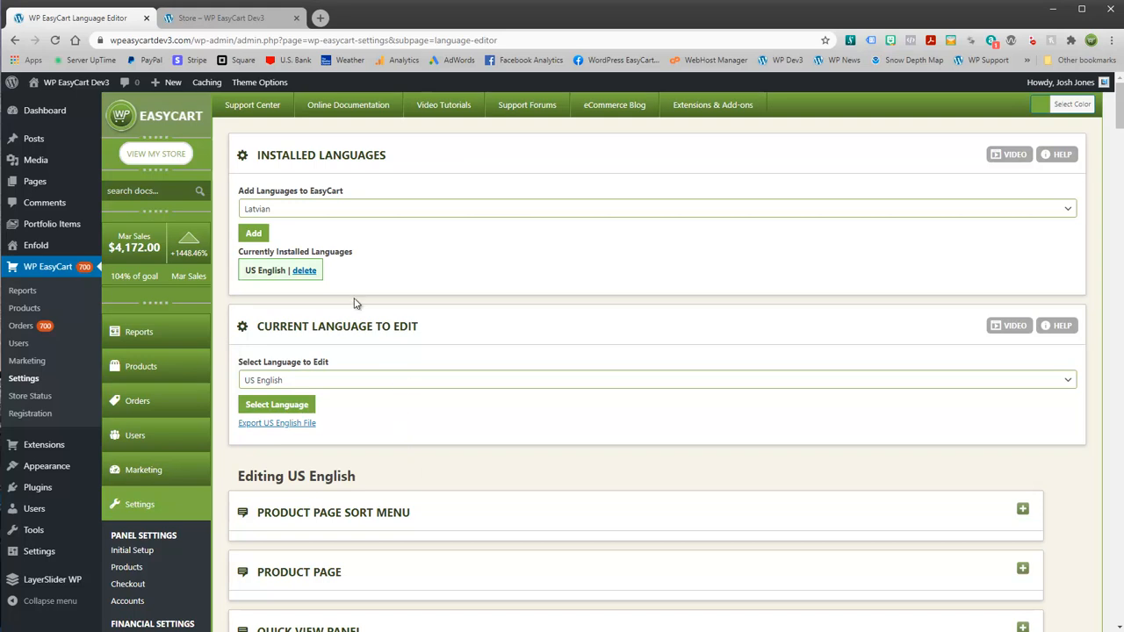
scroll(367, 382, "down", 3)
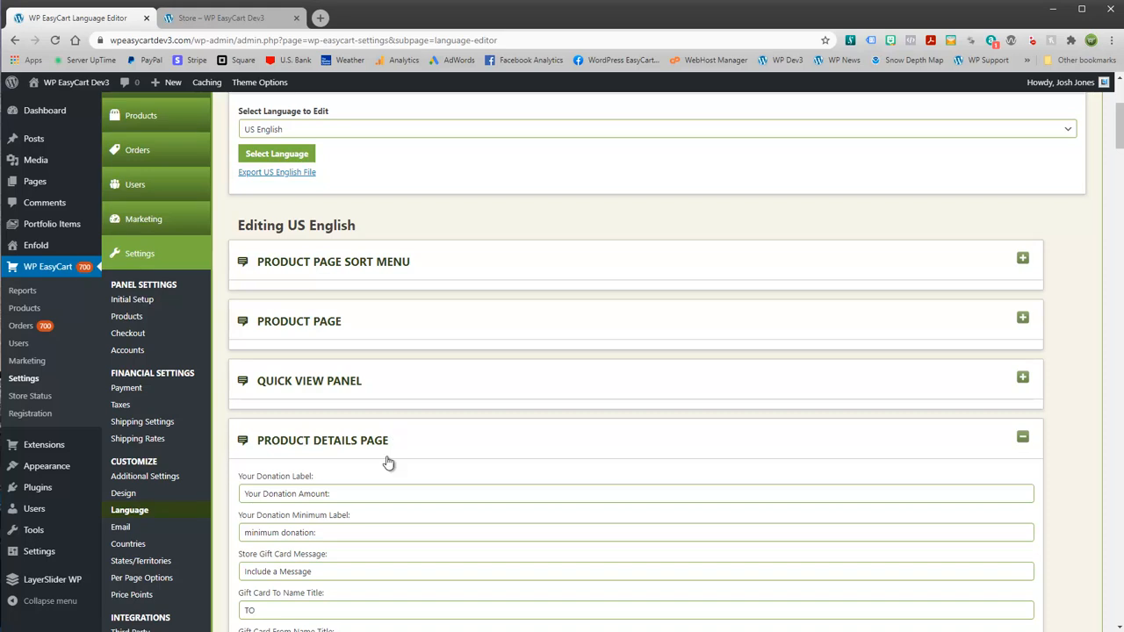
scroll(419, 434, "up", 3)
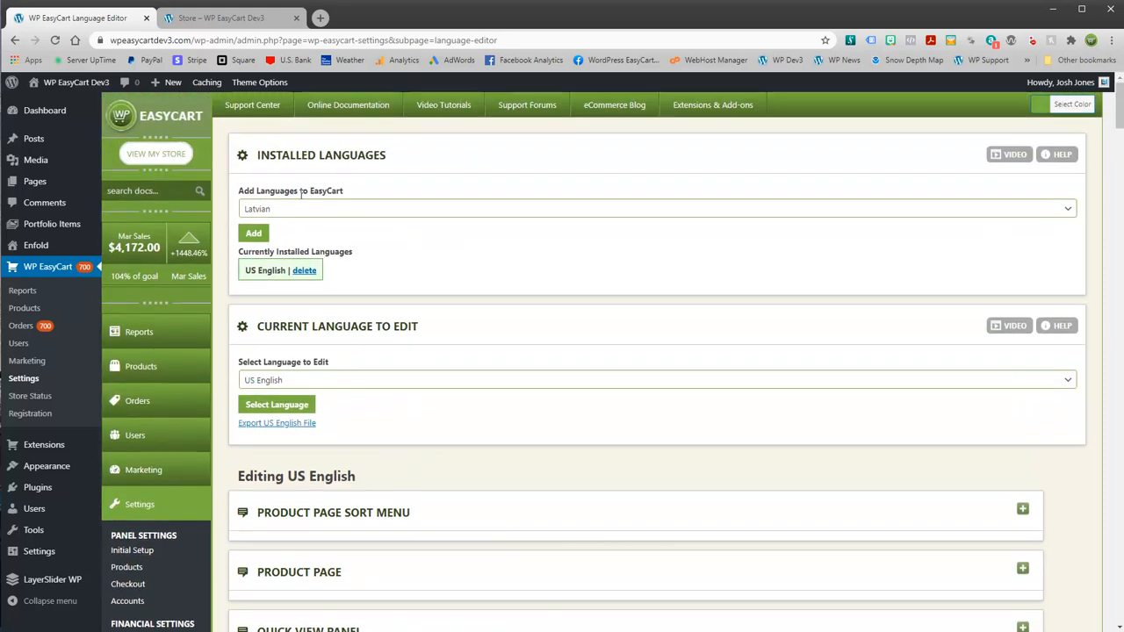
- Visit the storefront's Spotted Shirt product, Shopping Cart and My Account pages, ending back on the Store page
left_click(226, 19)
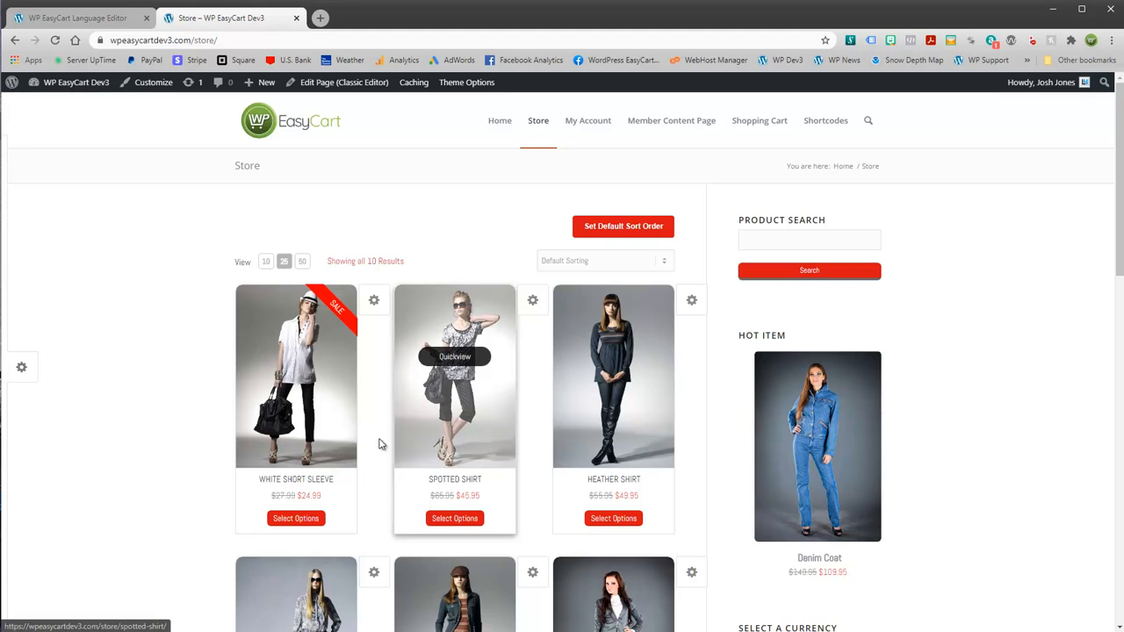
left_click(462, 434)
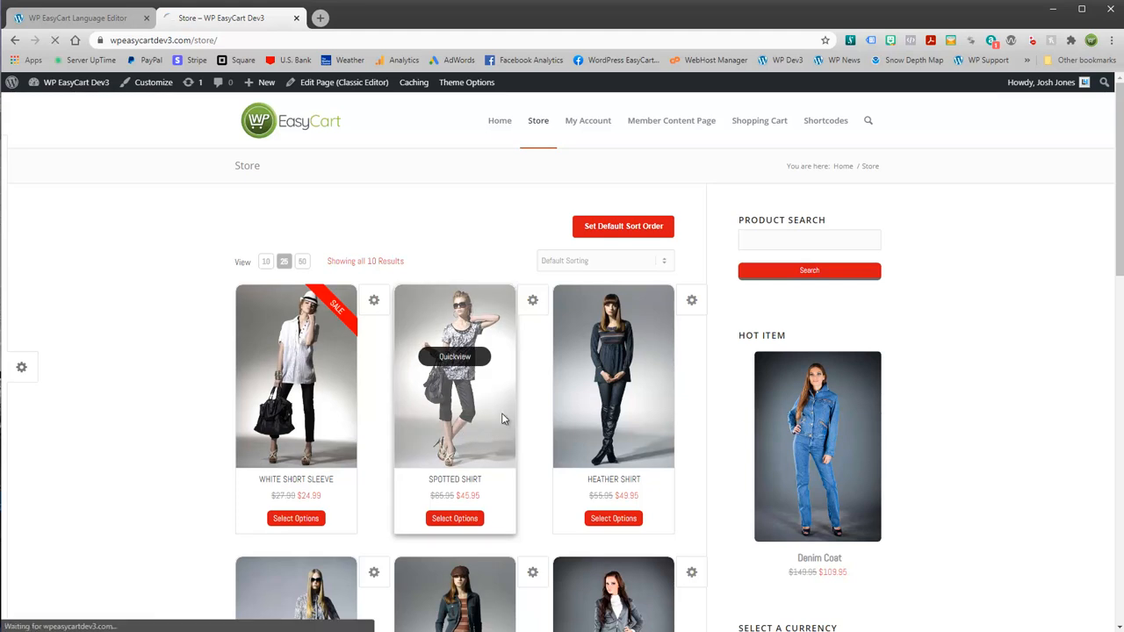
left_click(762, 125)
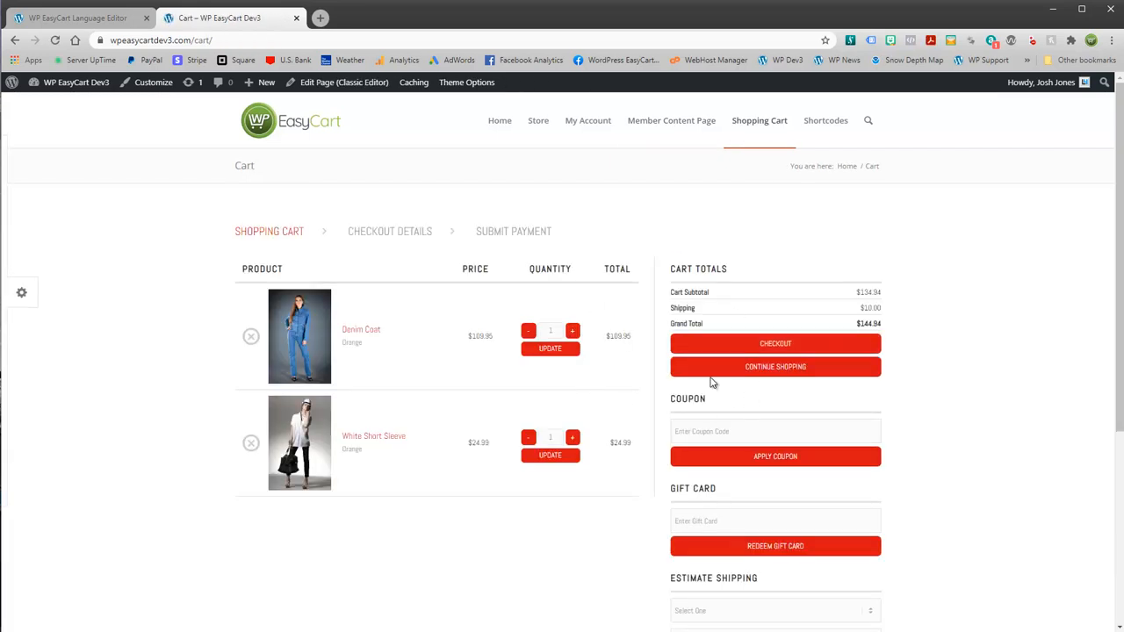
left_click(585, 120)
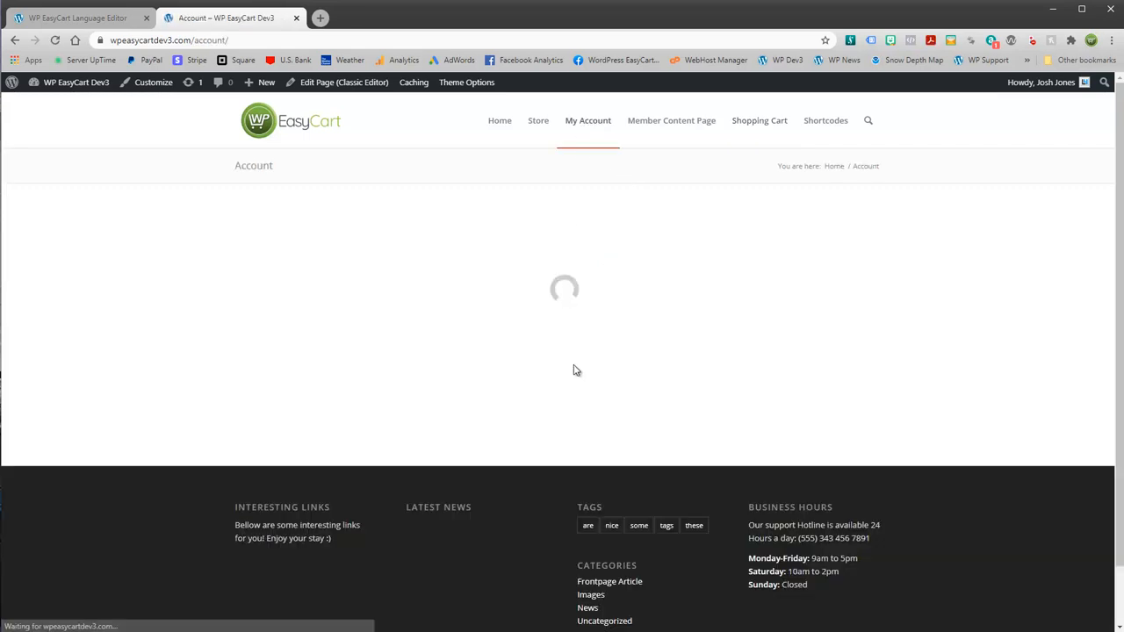
left_click(542, 125)
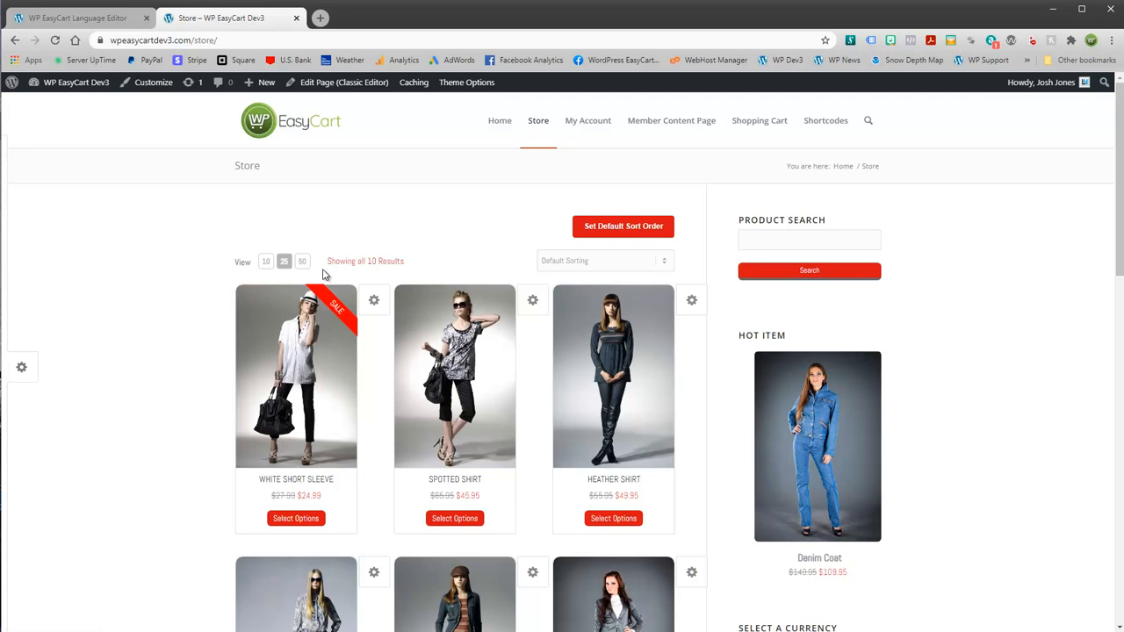
- Switch back to the language editor and add French to the installed EasyCart languages
left_click(87, 20)
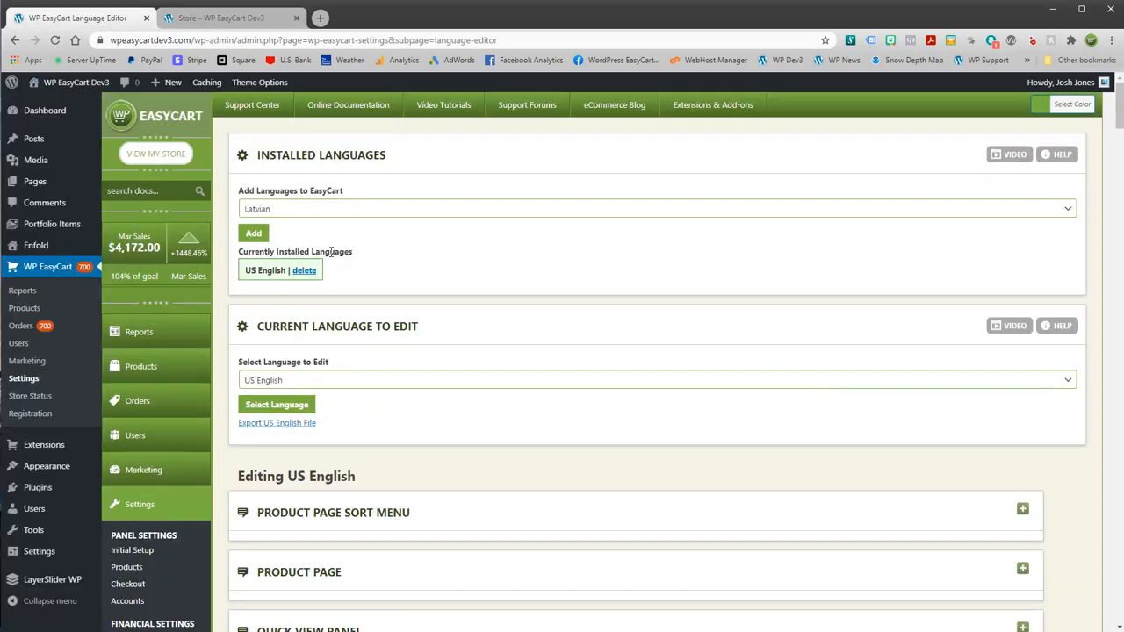
left_click_drag(354, 253, 238, 256)
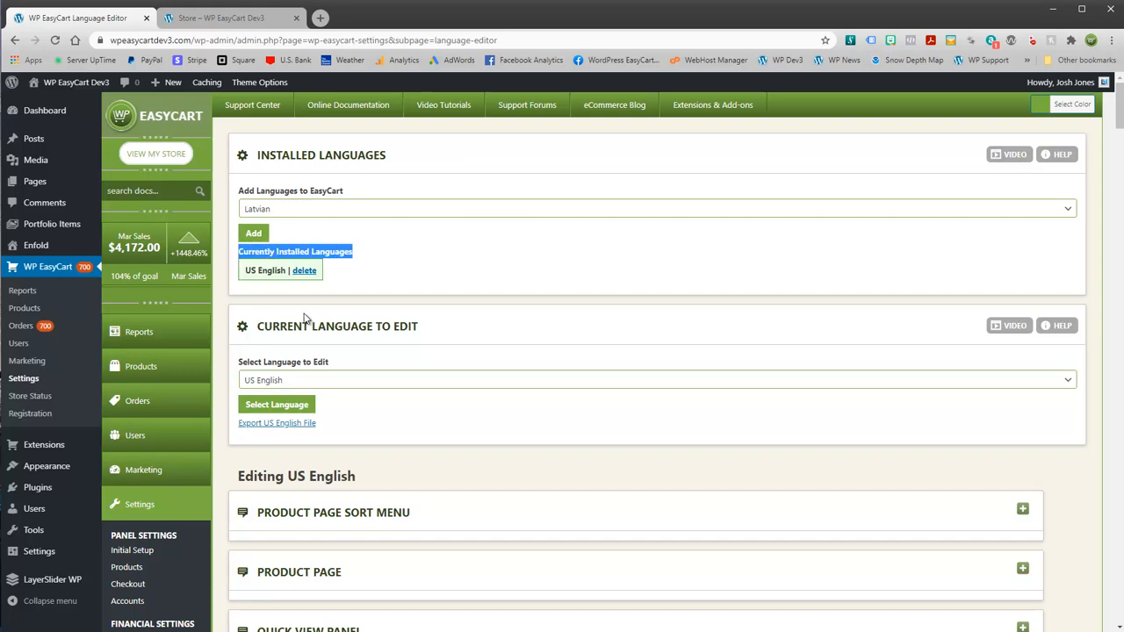
left_click(261, 211)
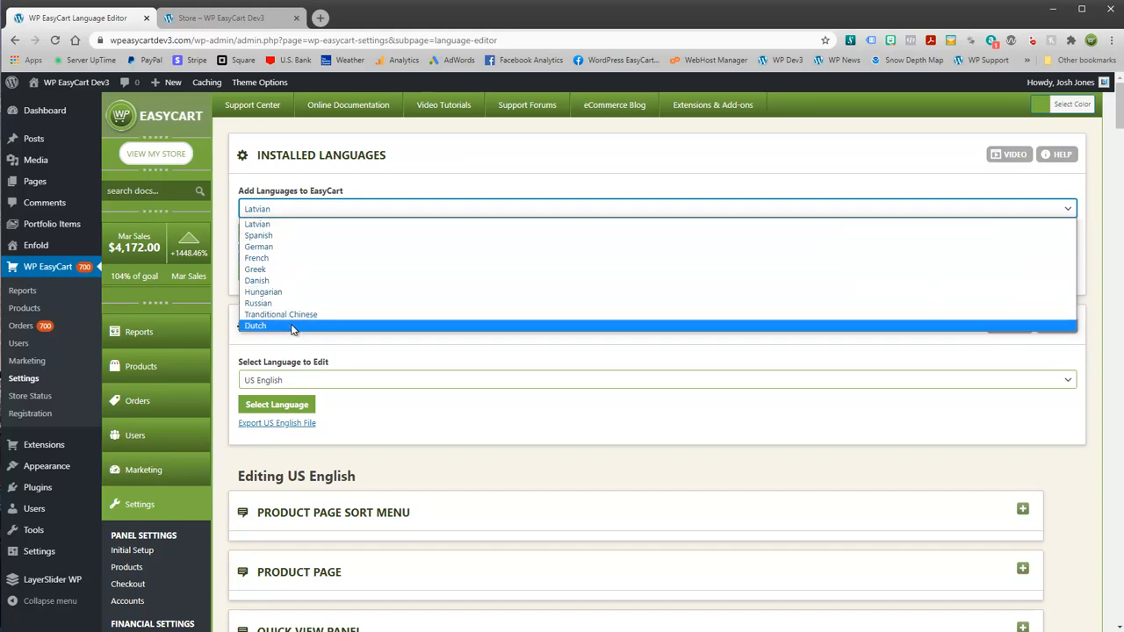
left_click(268, 258)
left_click(252, 233)
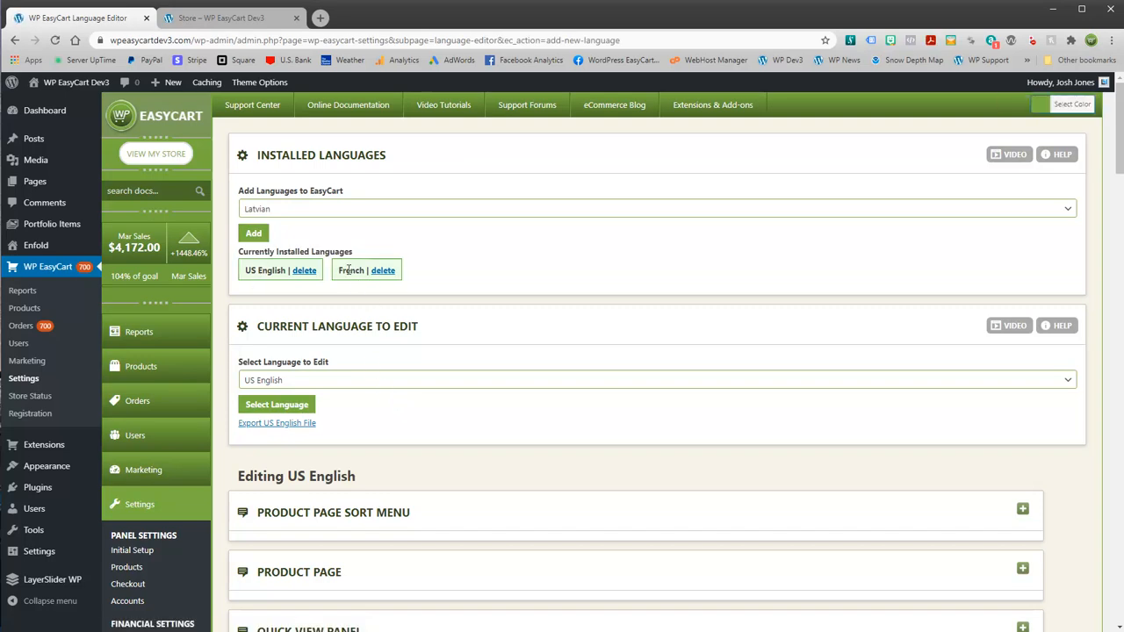
- Set French as the current language to edit
left_click(286, 381)
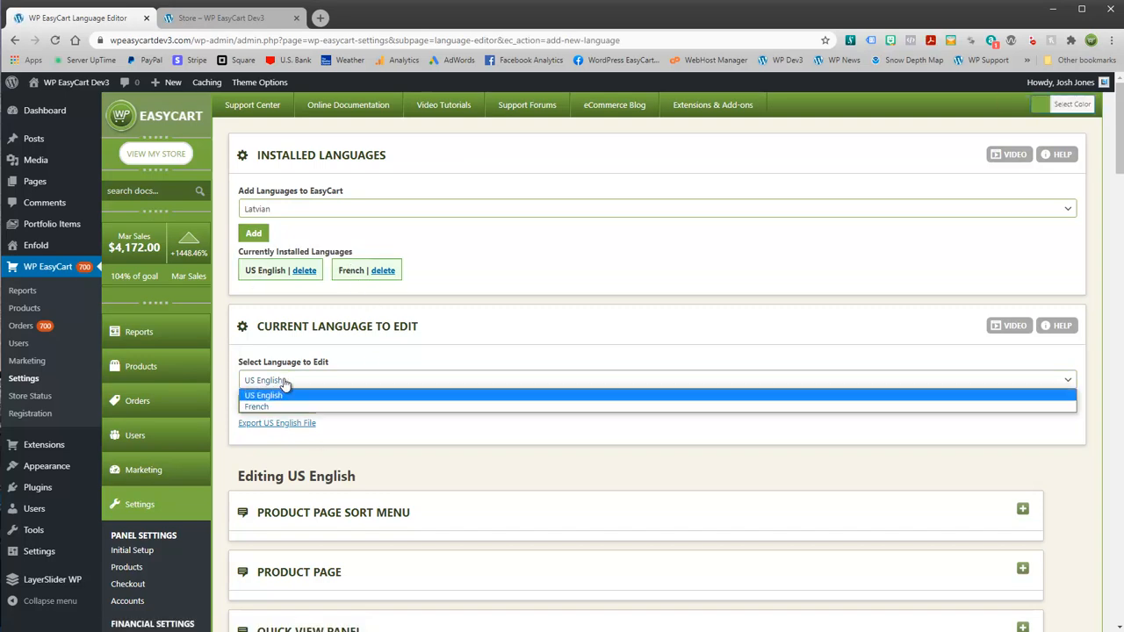
left_click(261, 407)
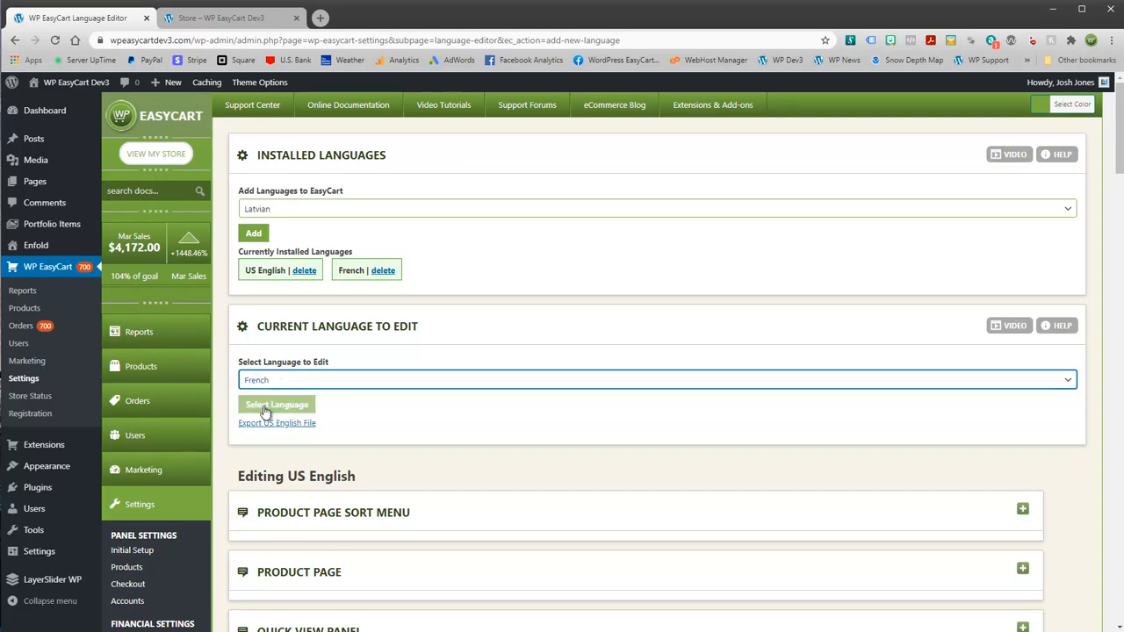
left_click(286, 407)
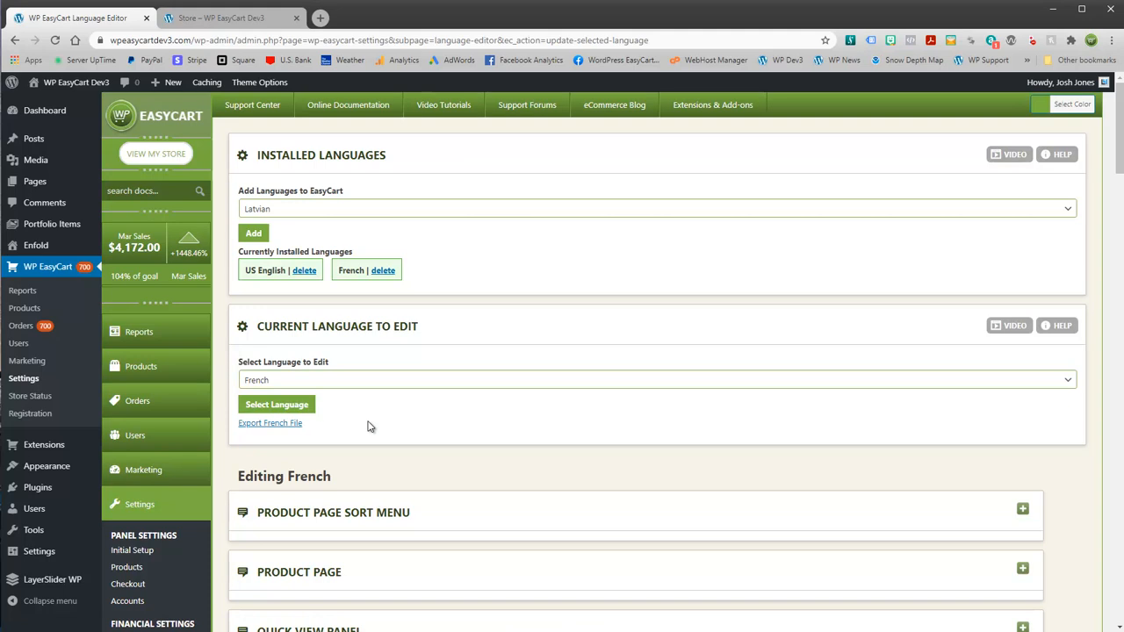
- Expand the French Product Details Page section, examine its translated labels and messages, and collapse the section again
scroll(364, 431, "down", 1)
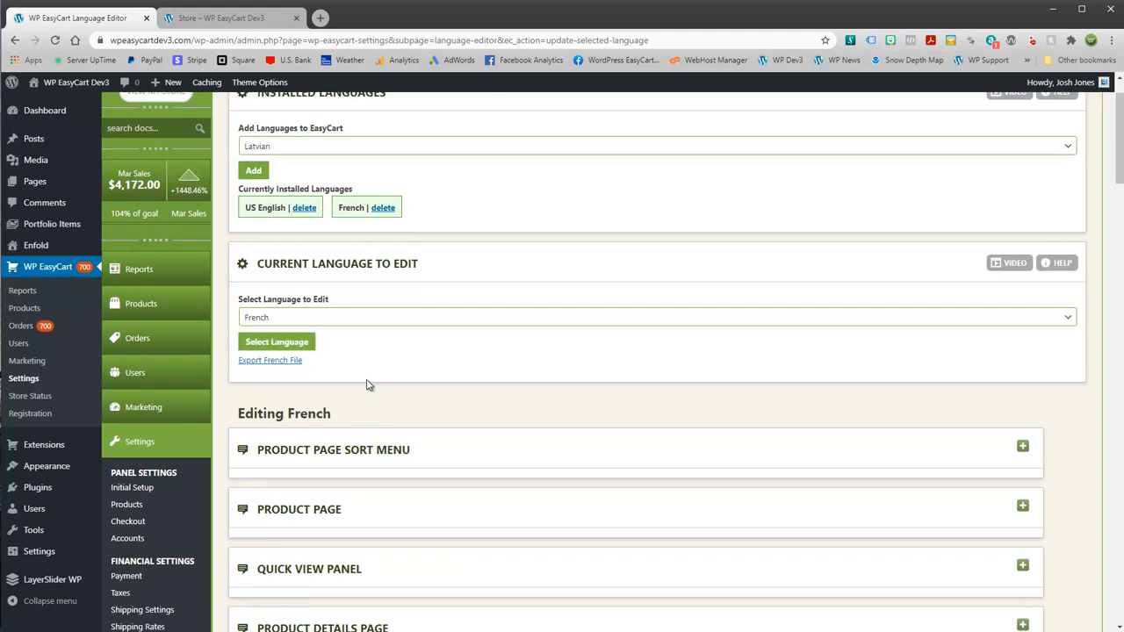
scroll(369, 391, "down", 2)
scroll(368, 407, "down", 1)
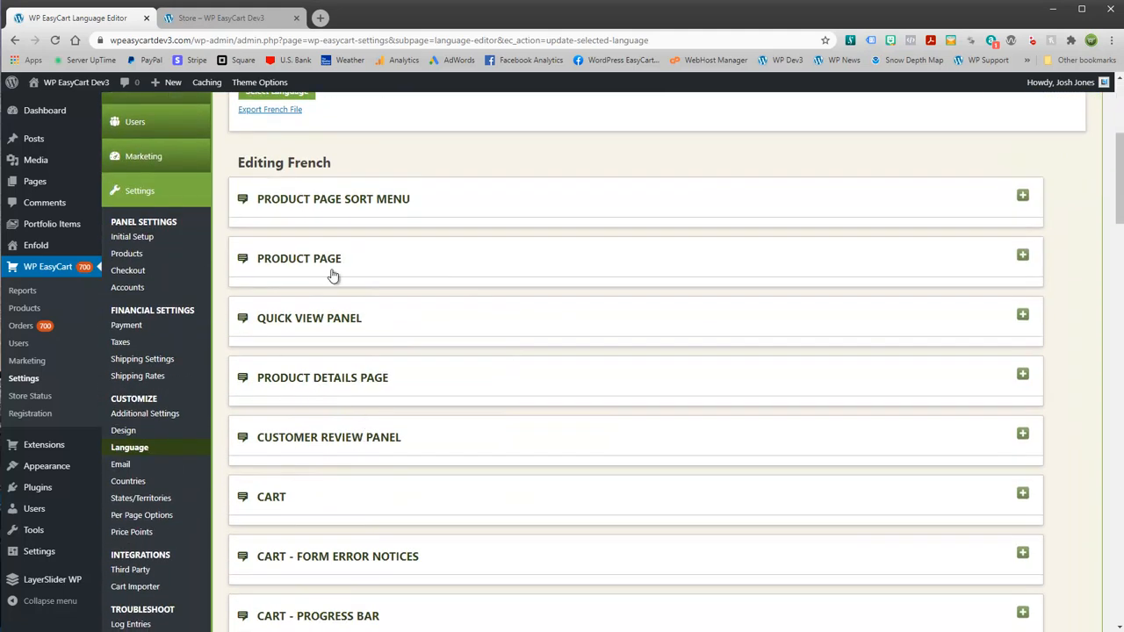
left_click(321, 374)
scroll(360, 391, "down", 1)
scroll(360, 391, "down", 3)
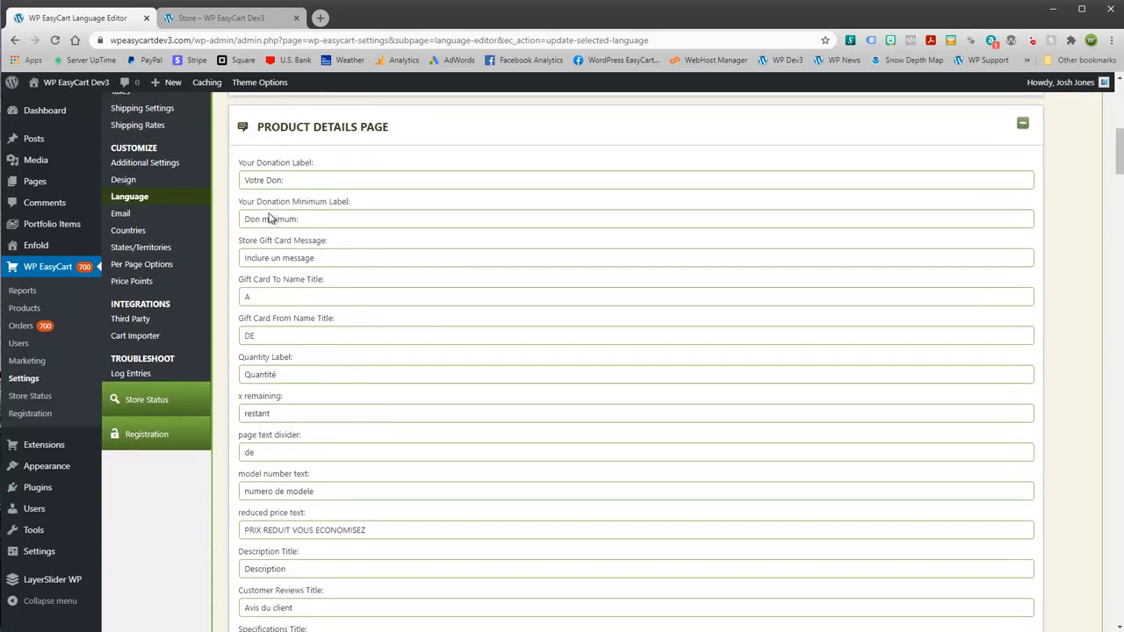
scroll(325, 491, "down", 9)
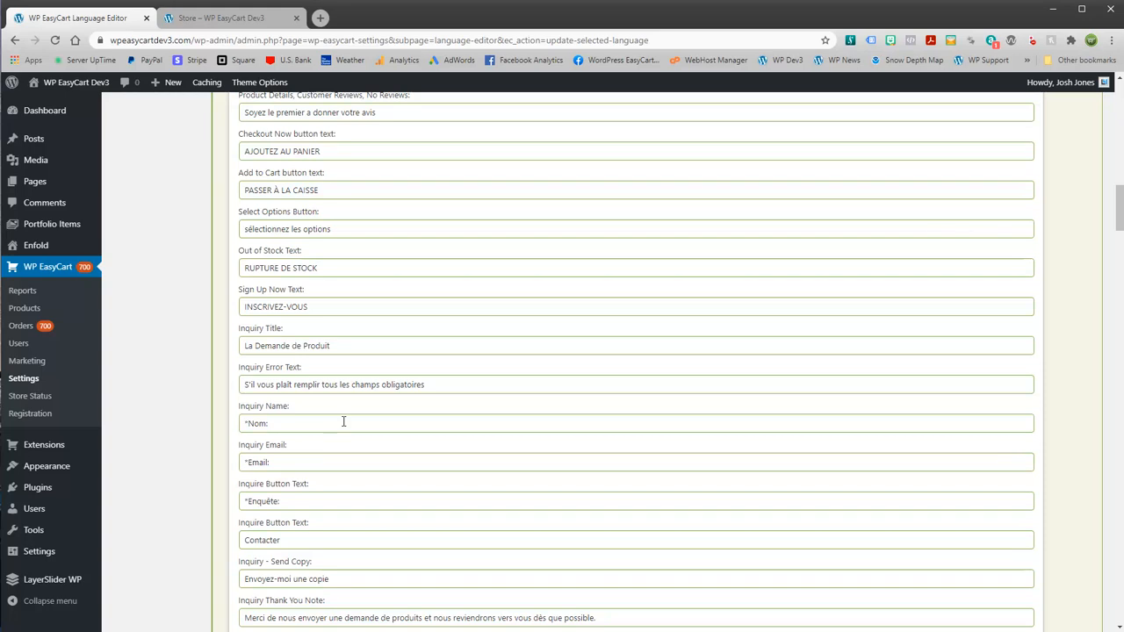
scroll(343, 419, "down", 4)
scroll(308, 457, "down", 5)
scroll(319, 472, "up", 20)
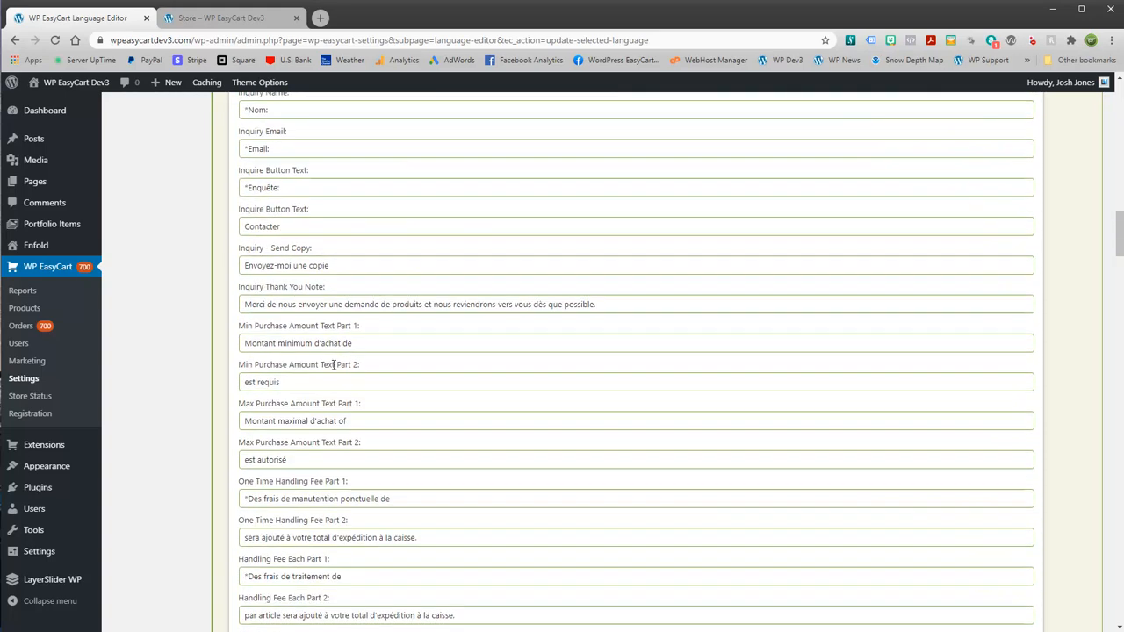
scroll(338, 274, "up", 1)
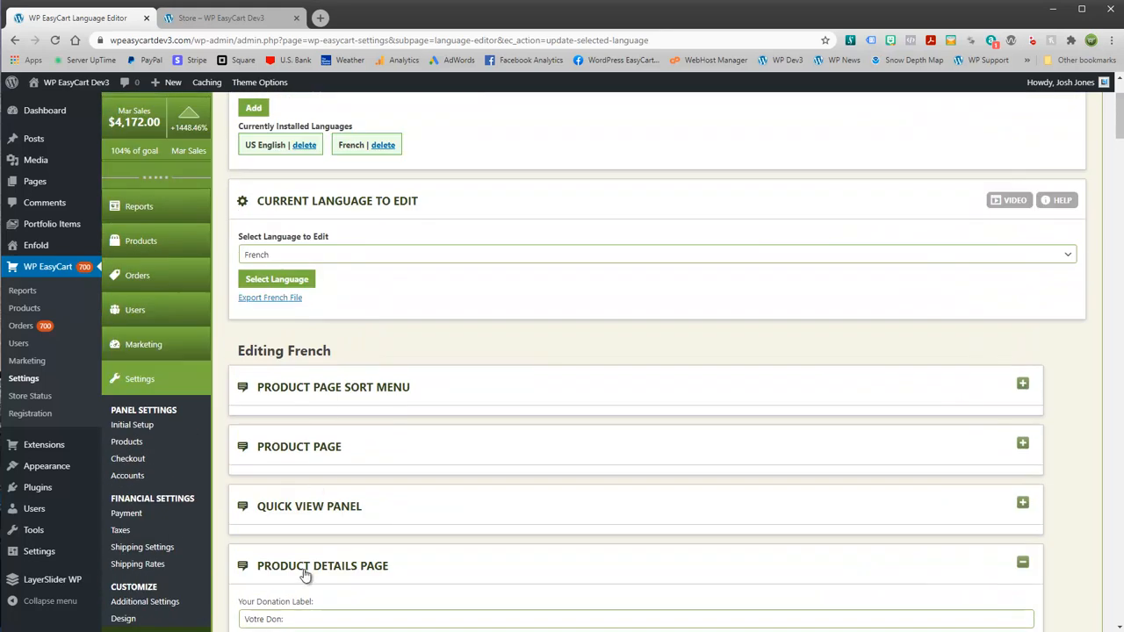
left_click(441, 567)
left_click(442, 568)
left_click(443, 568)
left_click(442, 568)
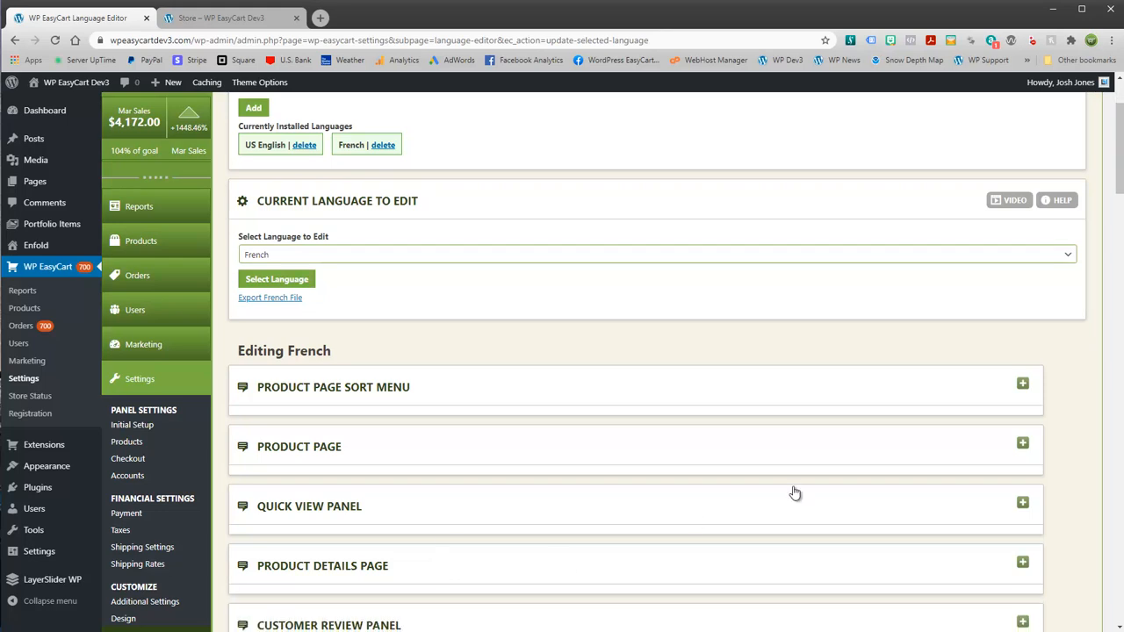
left_click_drag(1119, 163, 1111, 138)
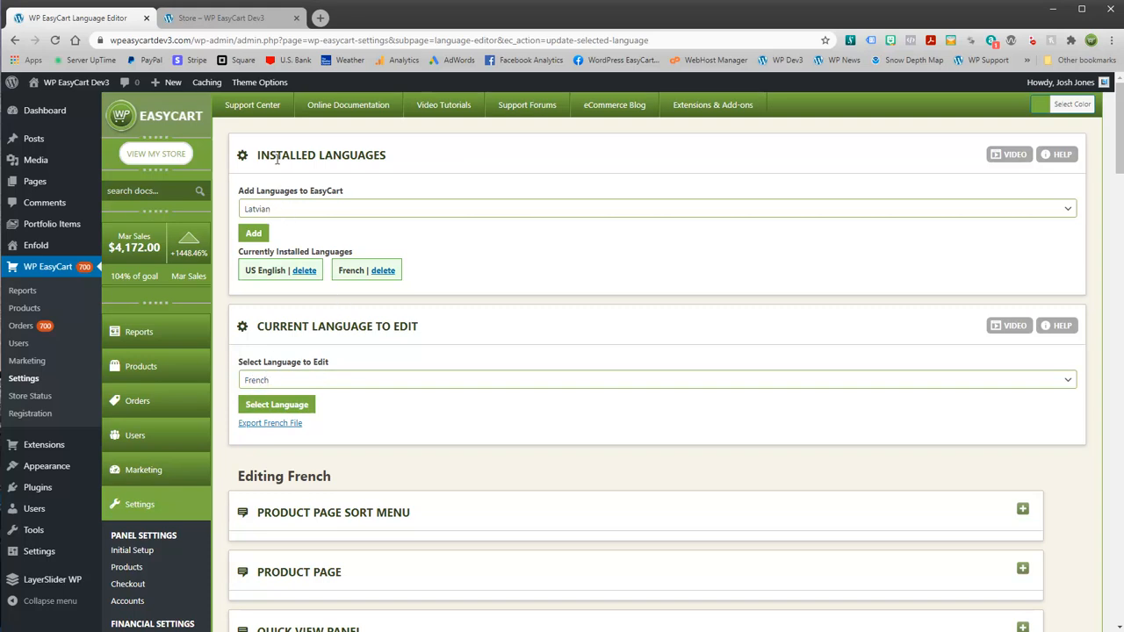
- Look over the storefront's Spotted Shirt product page, reload it, and return to the Store page
left_click(221, 19)
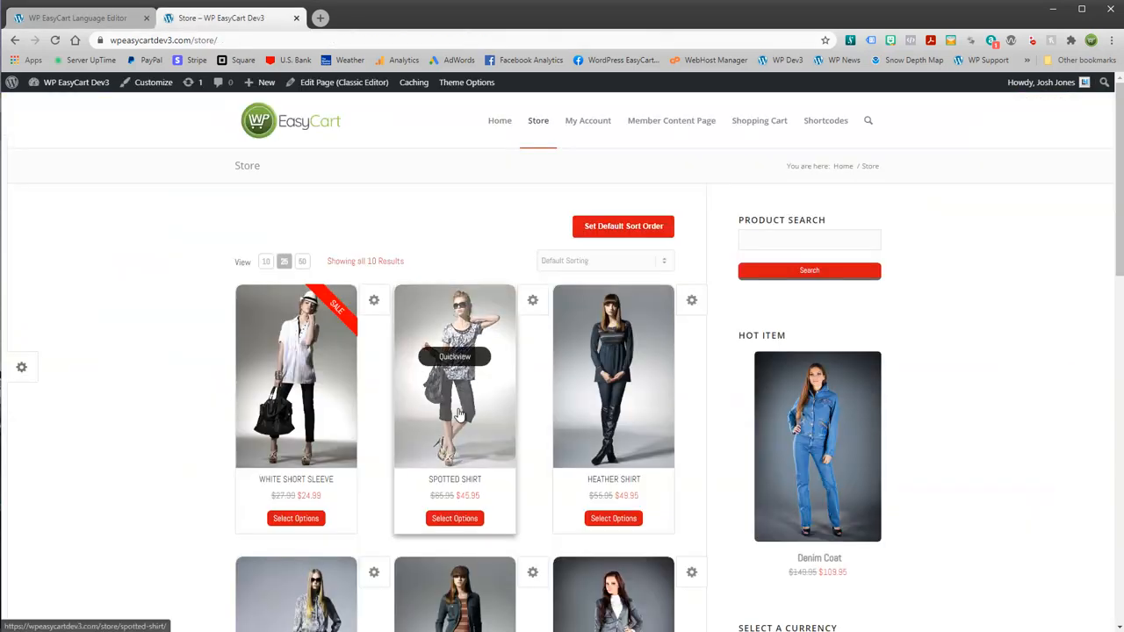
left_click(457, 415)
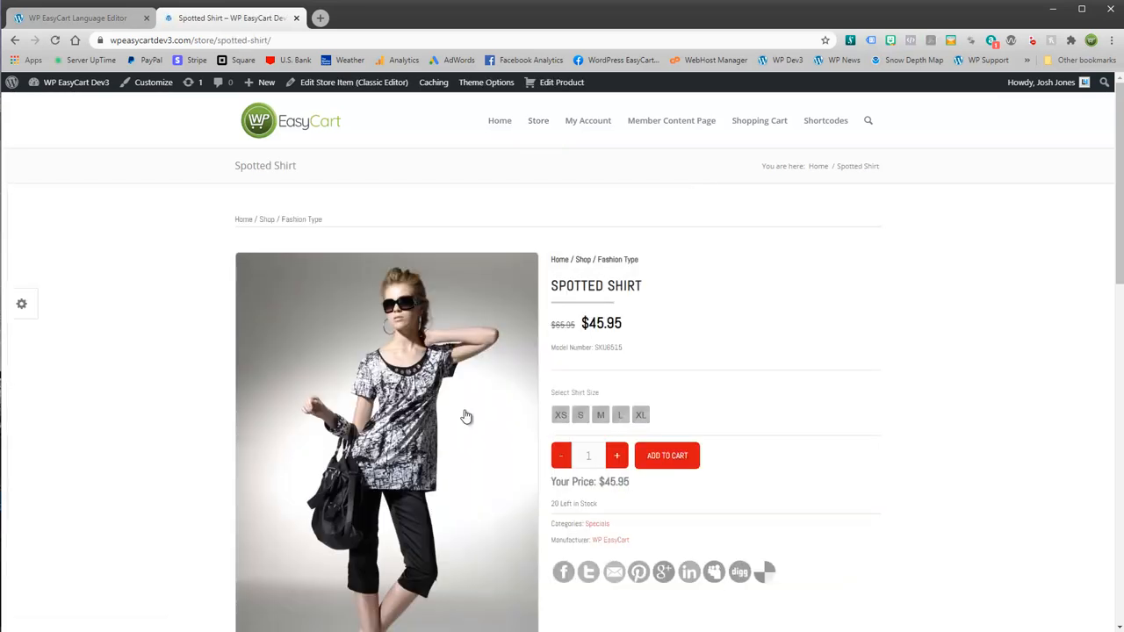
scroll(908, 358, "down", 4)
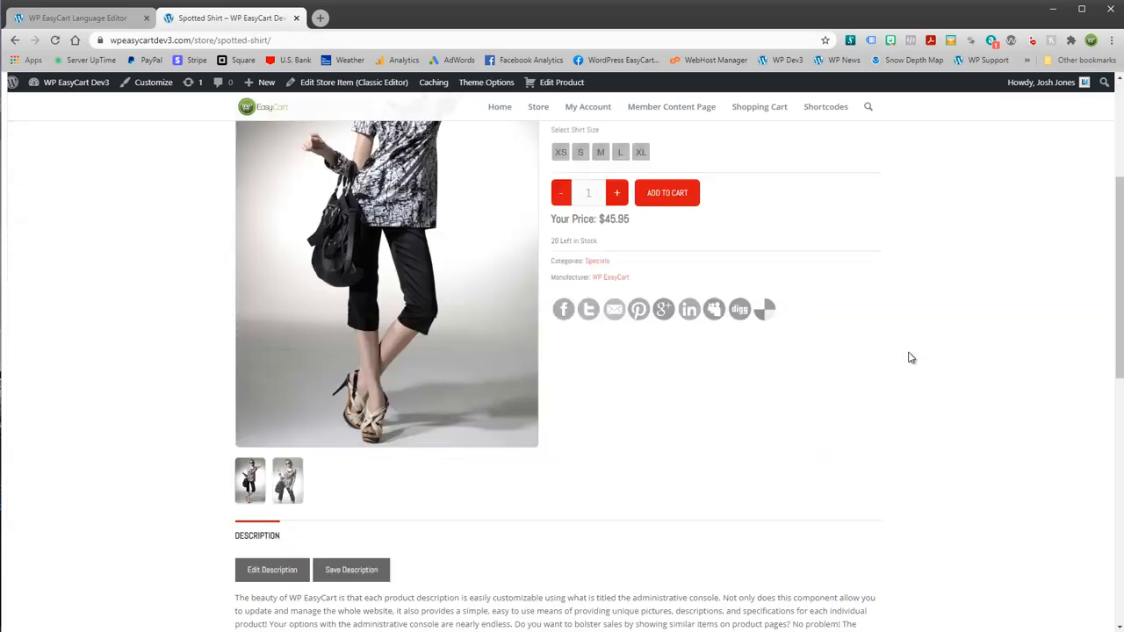
scroll(909, 357, "up", 3)
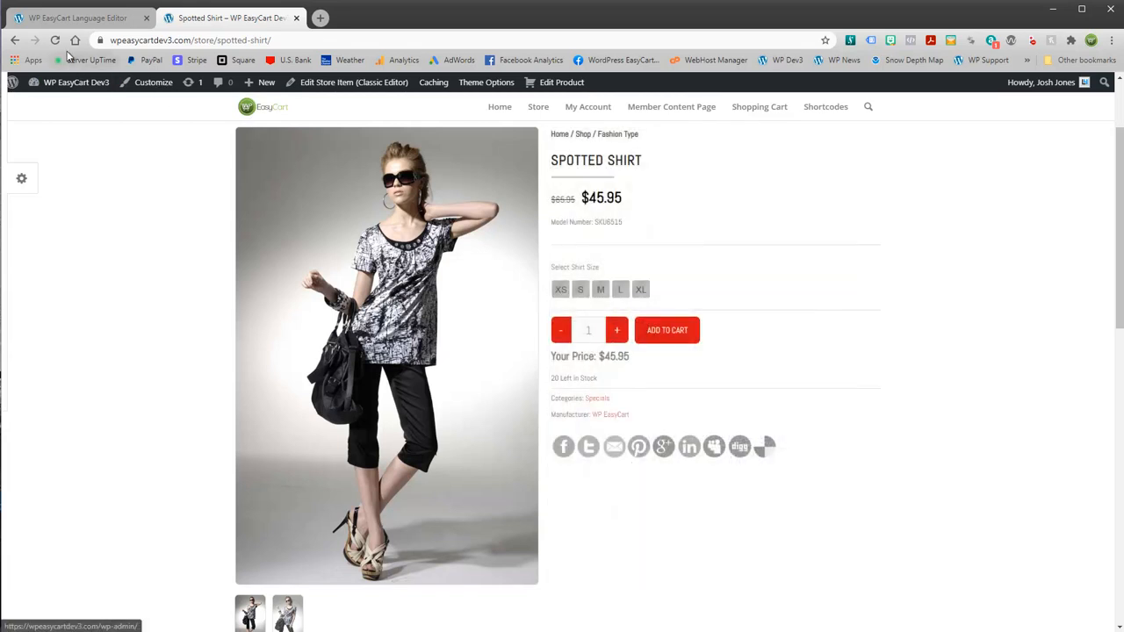
left_click(55, 40)
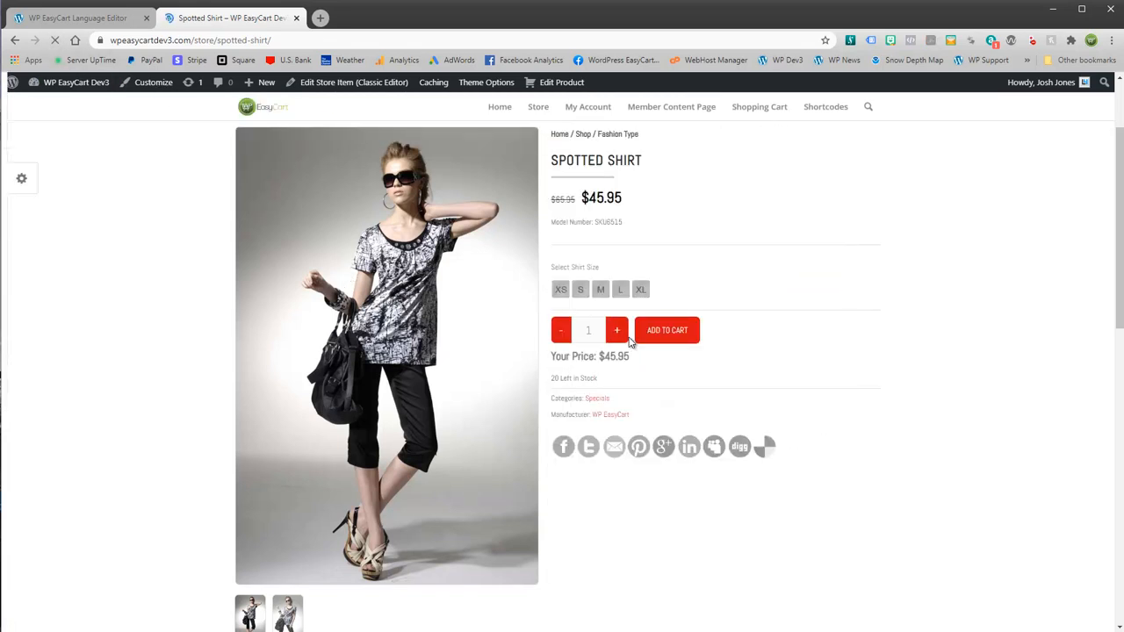
left_click(83, 19)
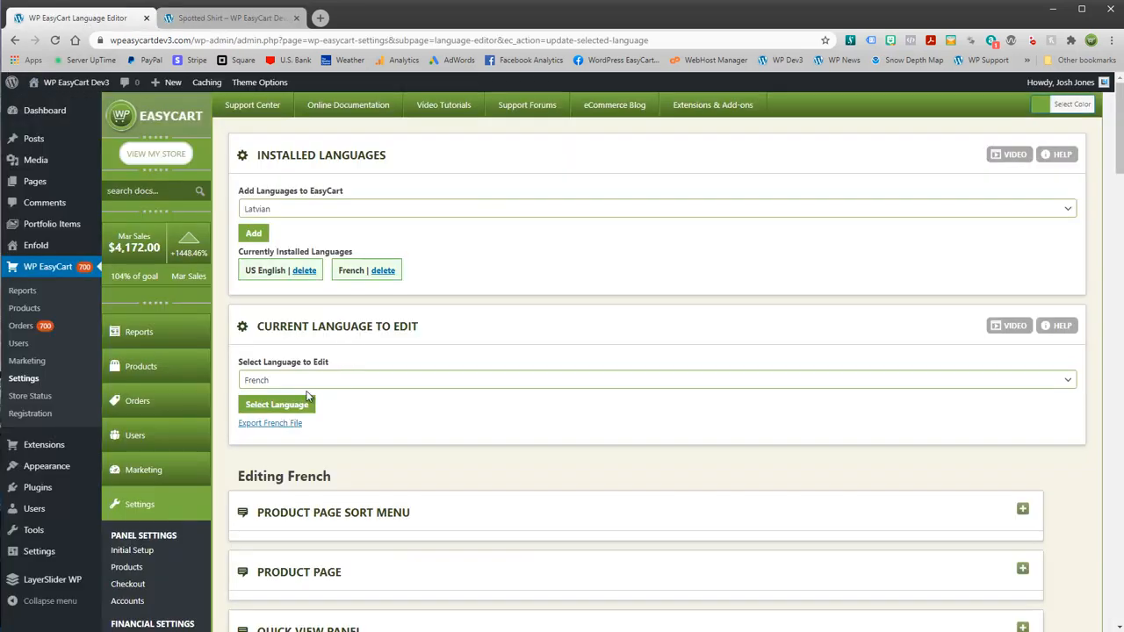
left_click(222, 19)
left_click(546, 112)
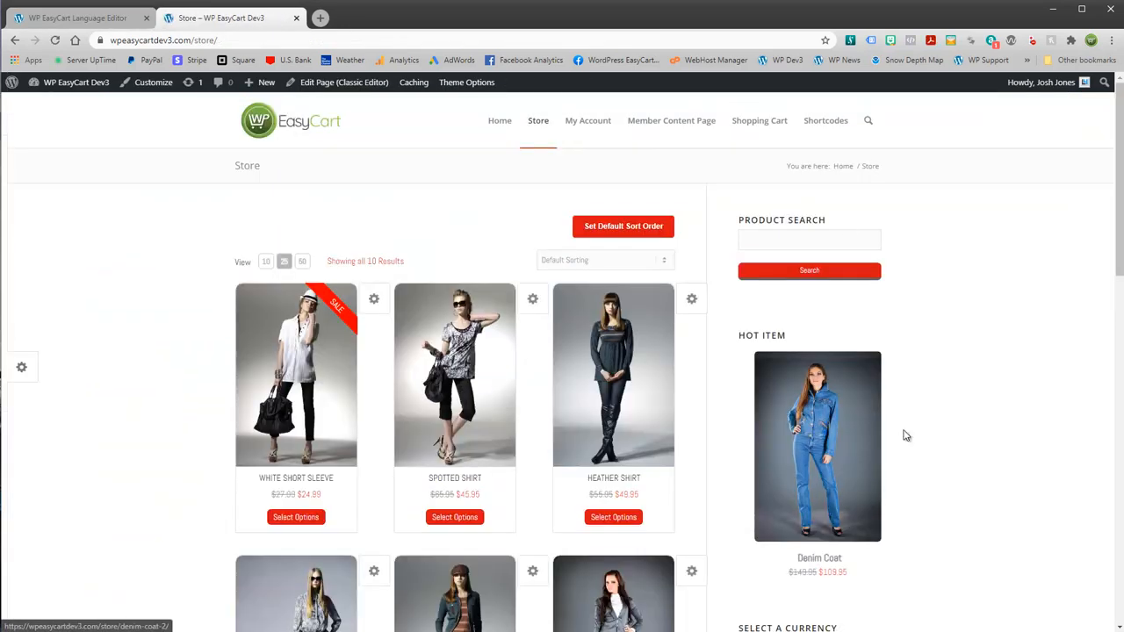
- Open the site's Widgets administration page and compare it with the sidebar on the storefront's Store page
left_click(69, 19)
scroll(106, 399, "down", 1)
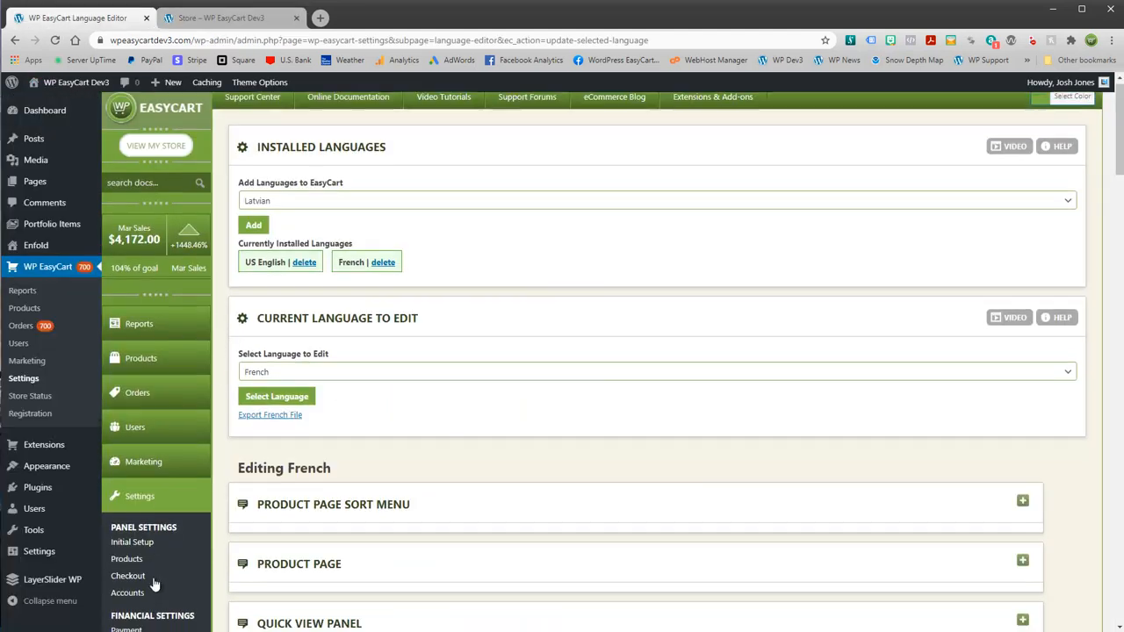
mouse_move(52, 470)
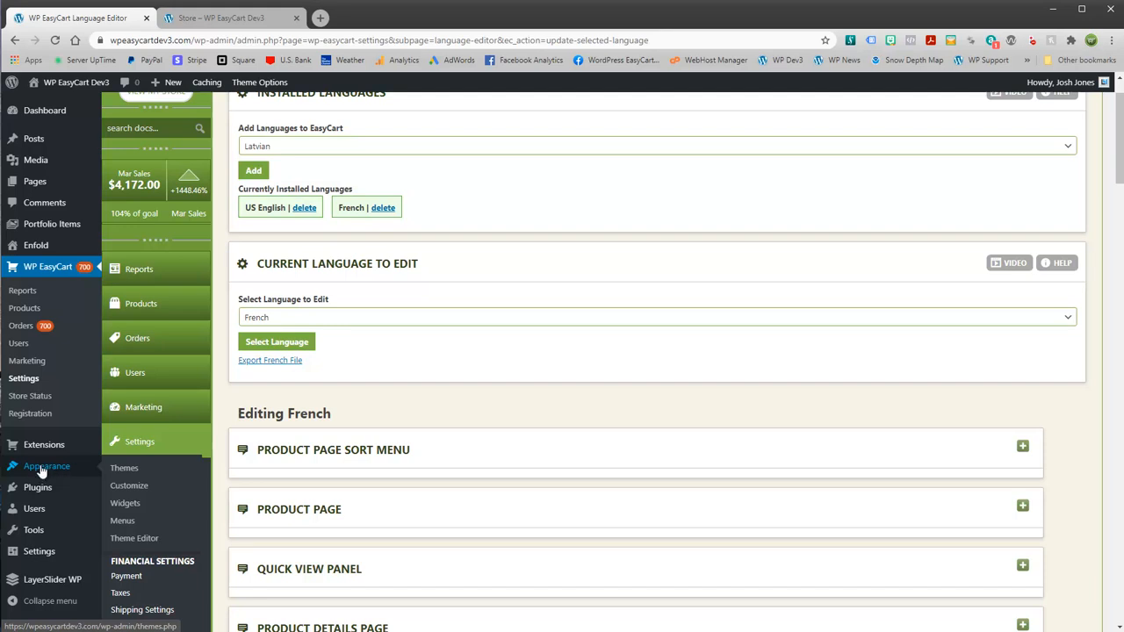
left_click(124, 503)
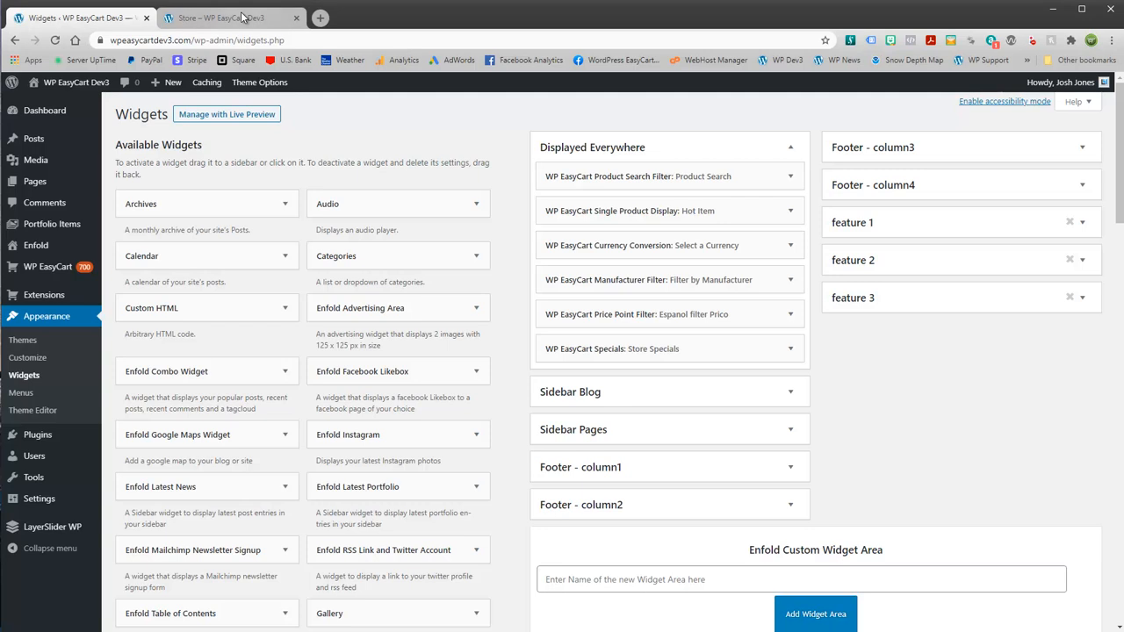
left_click(243, 21)
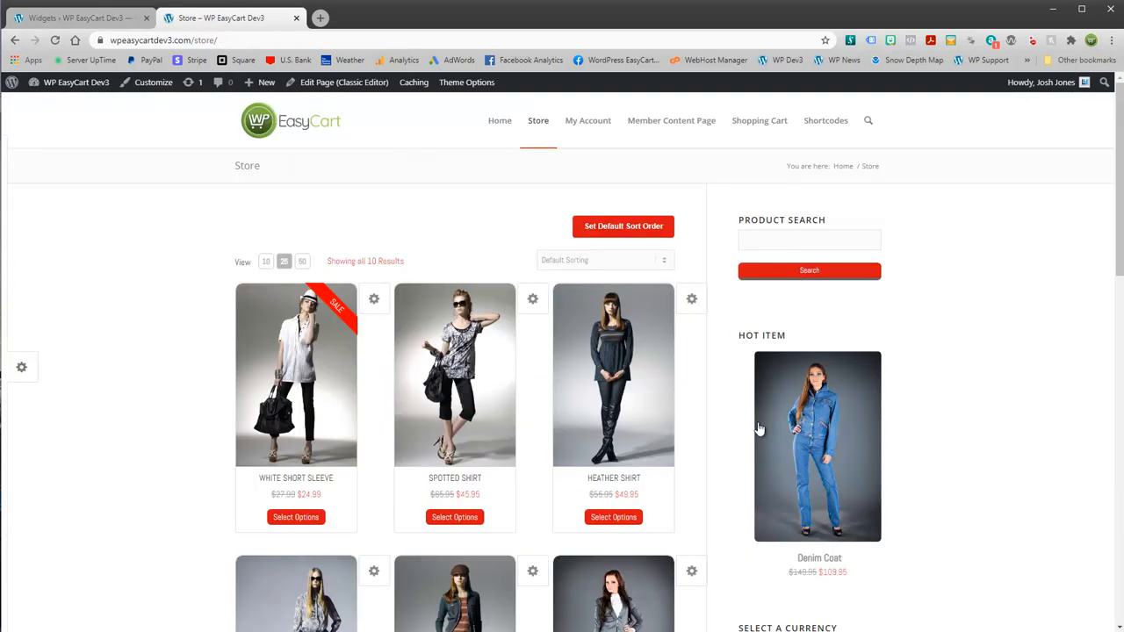
left_click(113, 22)
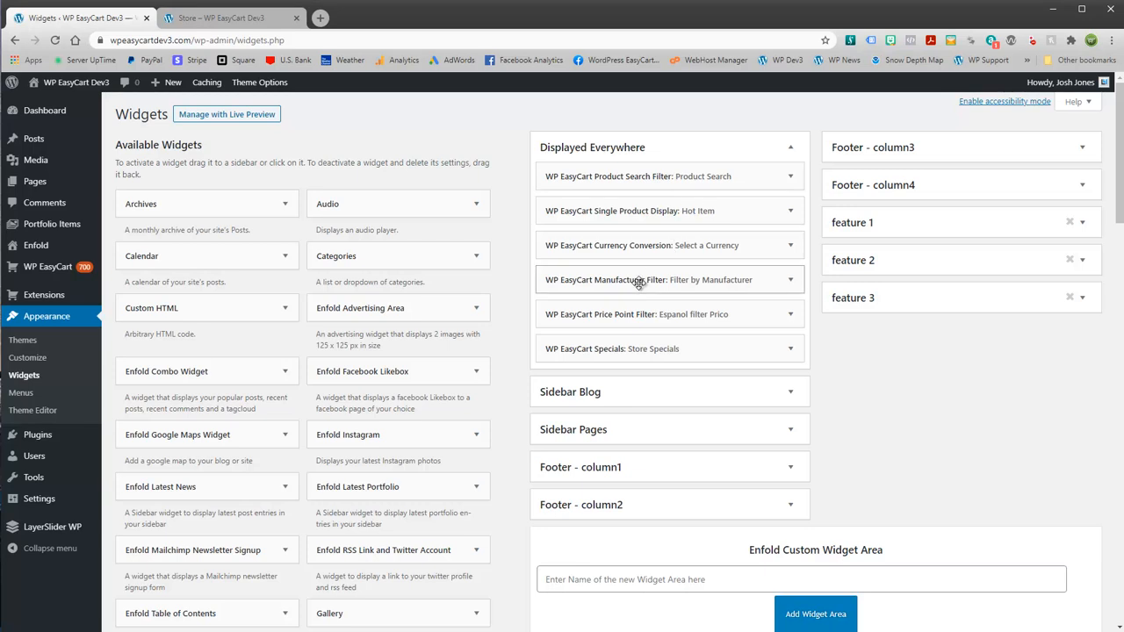
- Add the WP EasyCart Language Selector widget above Product Search Filter in the Displayed Everywhere area
scroll(428, 406, "down", 6)
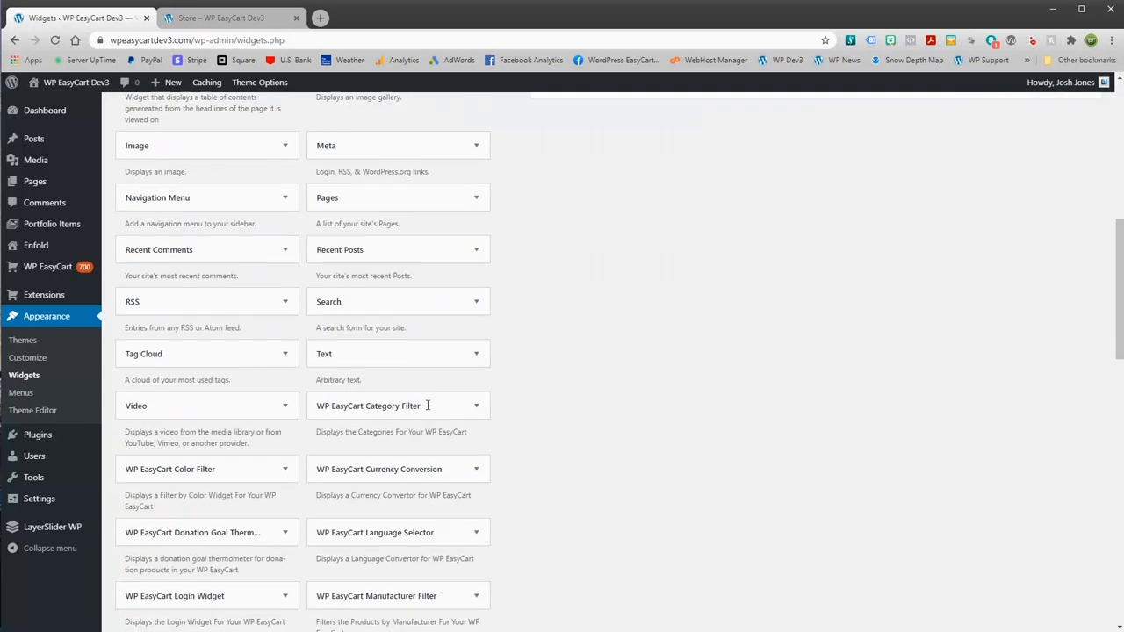
scroll(427, 406, "down", 2)
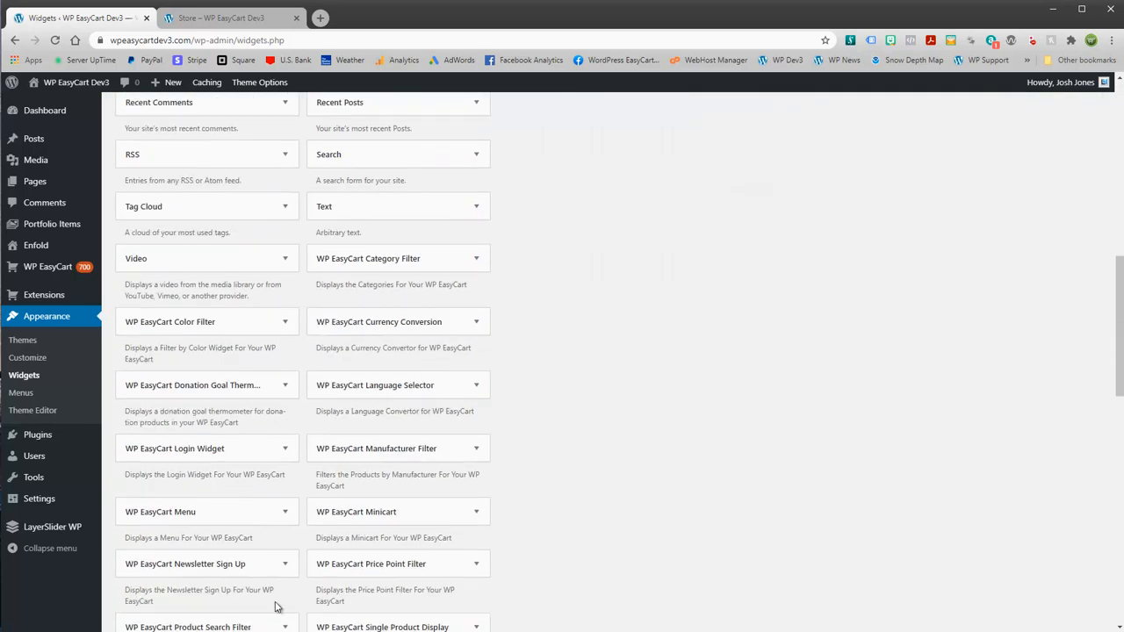
left_click_drag(375, 390, 640, 176)
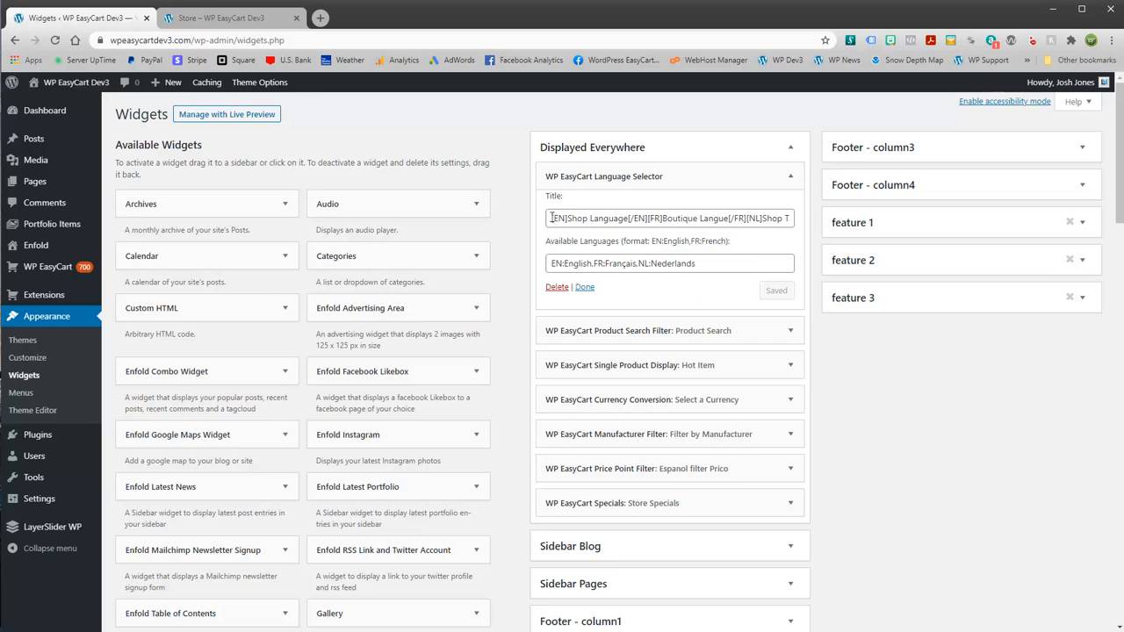
- Examine the Language Selector widget's EN:English and FR:Français entries and the language tags in its title, and close its settings
left_click_drag(550, 263, 579, 268)
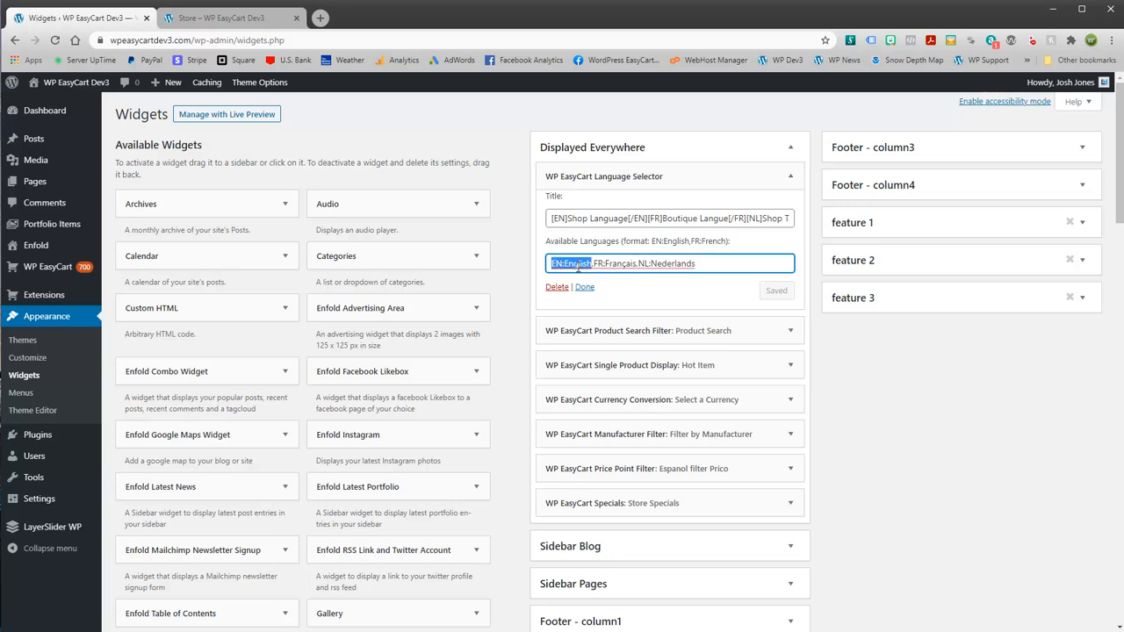
double_click(618, 264)
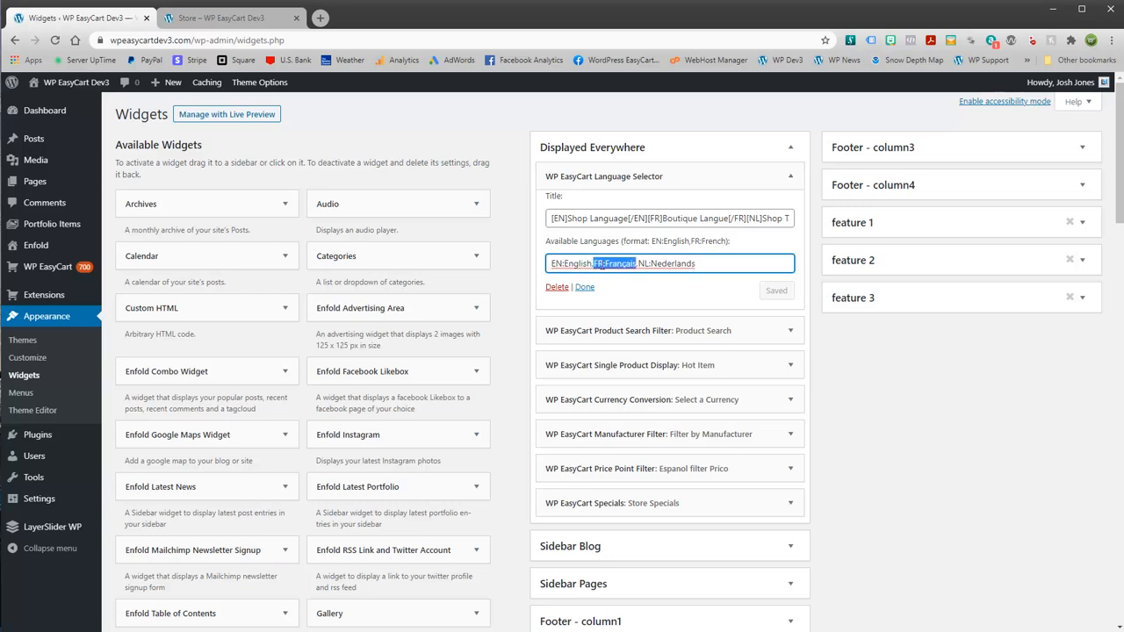
left_click(556, 220)
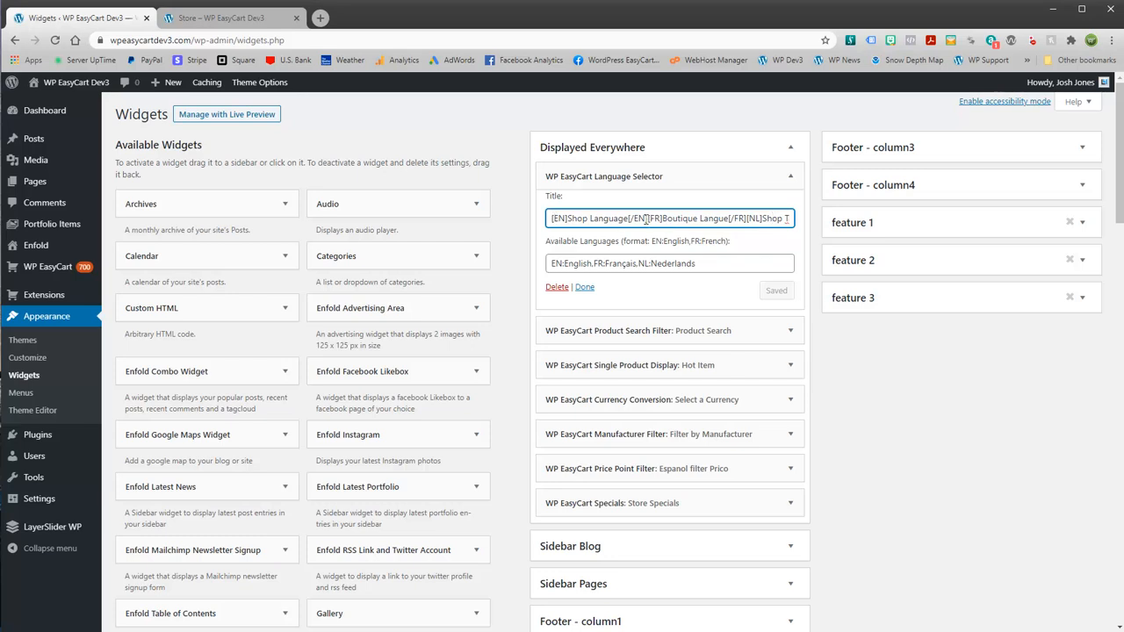
left_click_drag(647, 218, 623, 217)
left_click(585, 287)
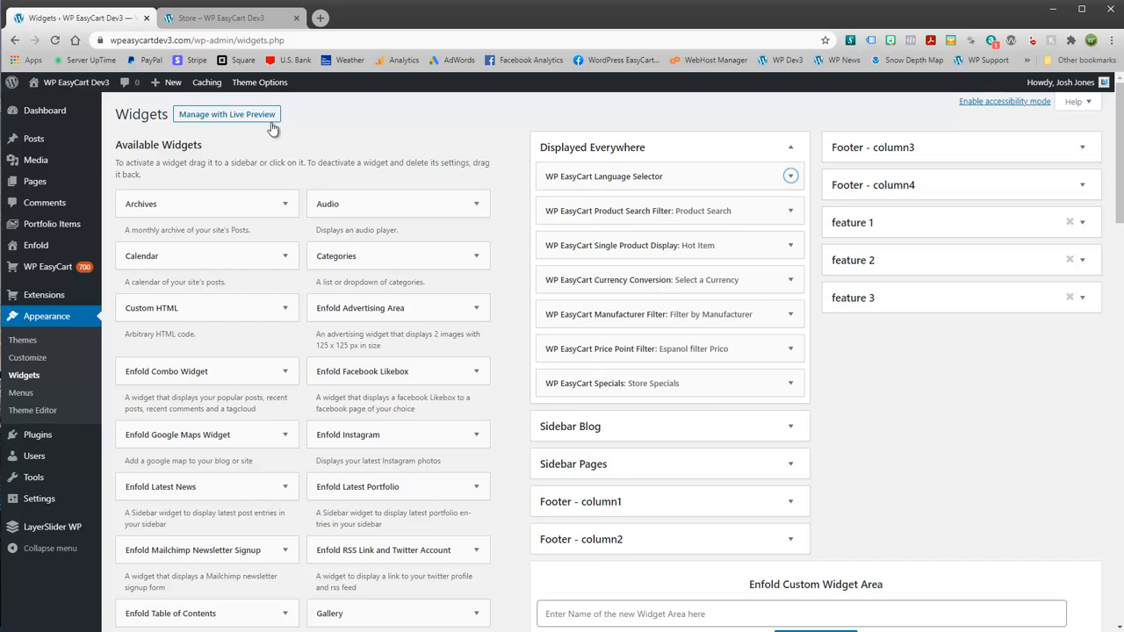
- Reload the storefront's Store page and switch the Shop Language to Français
left_click(218, 17)
left_click(54, 40)
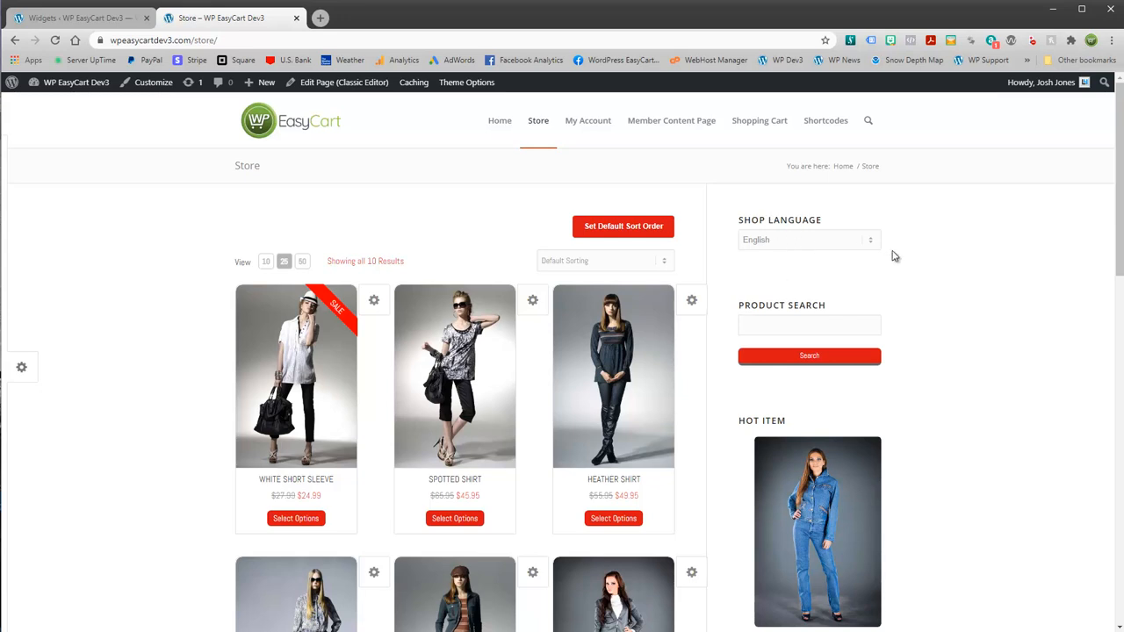
left_click(872, 244)
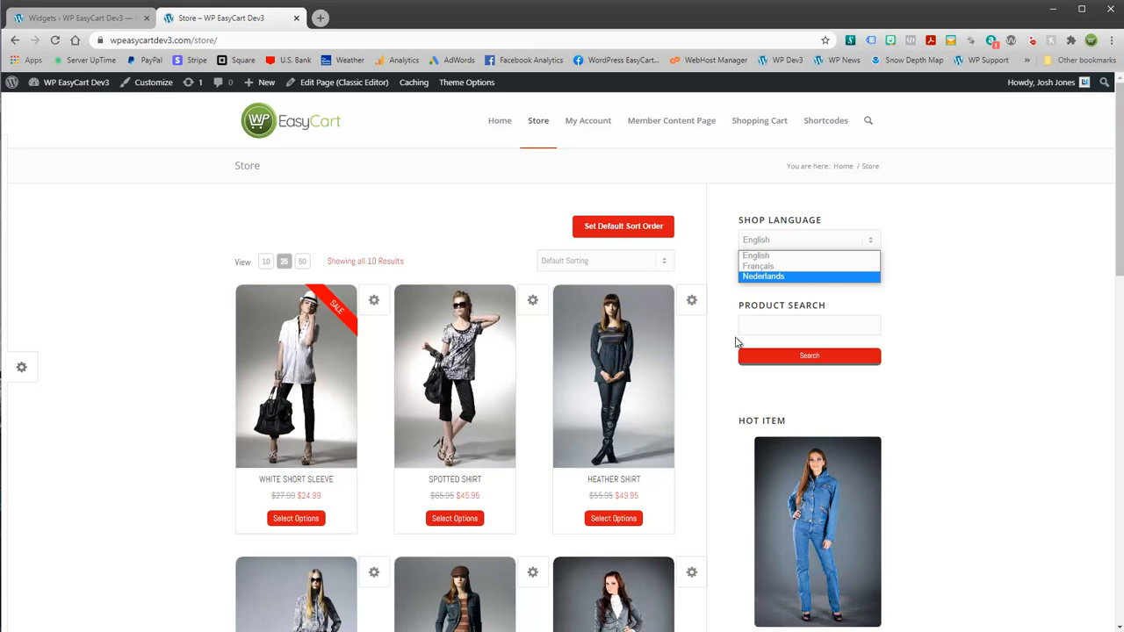
left_click(761, 266)
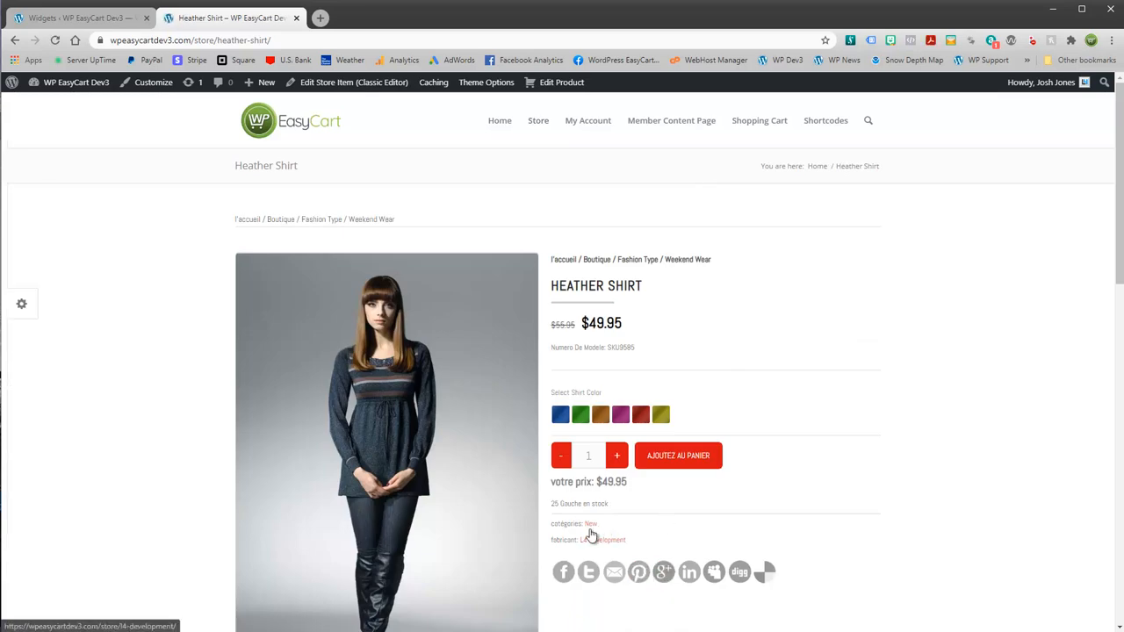
- Review the French labels on the Heather Shirt product page, including the category and manufacturer lines
left_click_drag(584, 524, 564, 549)
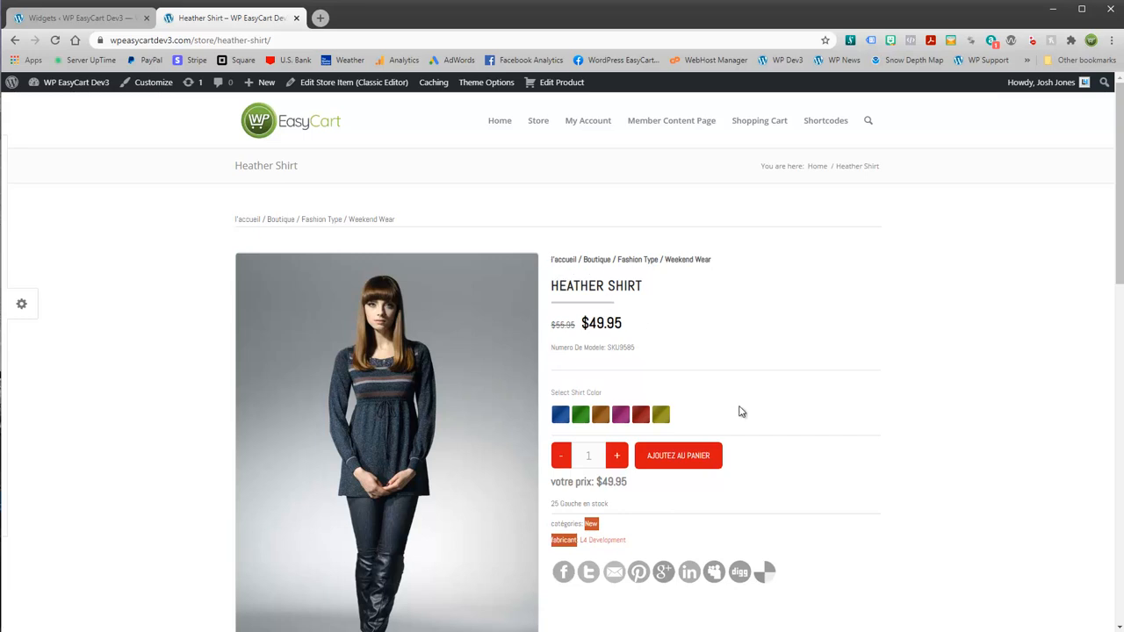
scroll(734, 463, "down", 1)
scroll(751, 448, "down", 3)
scroll(702, 360, "up", 3)
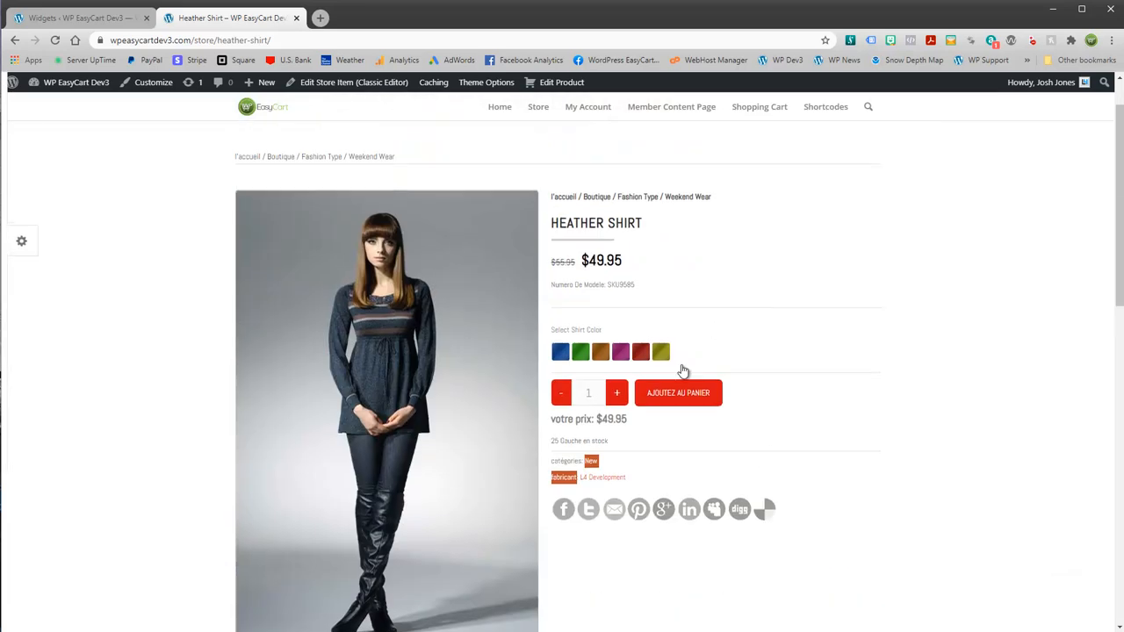
- Add the Heather Shirt in red to the shopping cart and highlight the cart table's French column headings
left_click(683, 398)
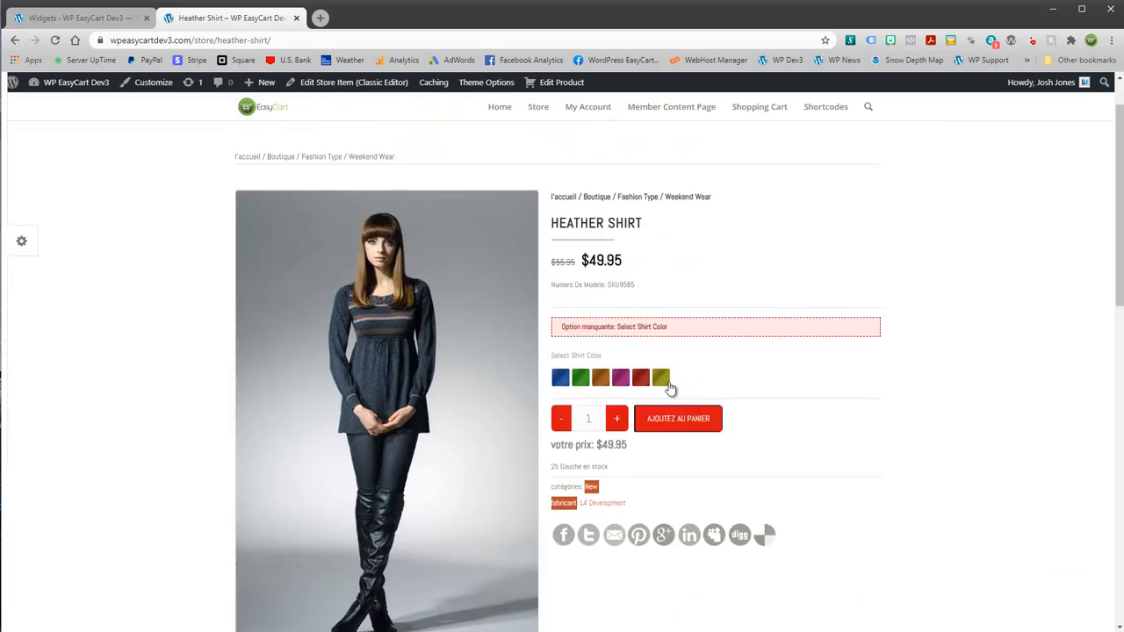
left_click(643, 375)
left_click(667, 402)
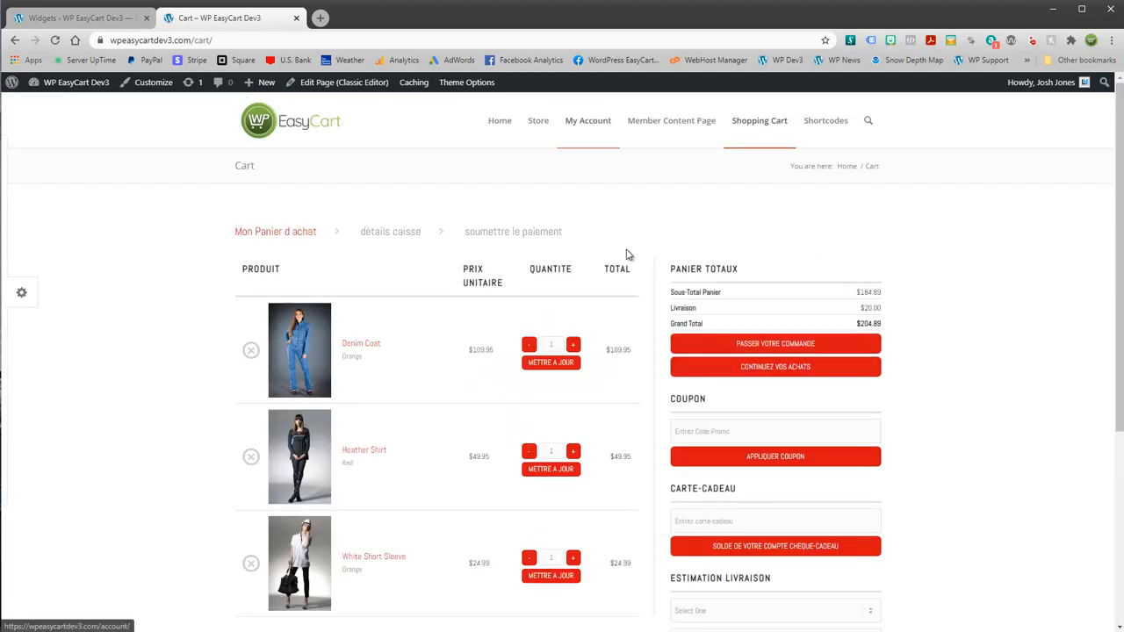
left_click_drag(235, 273, 636, 277)
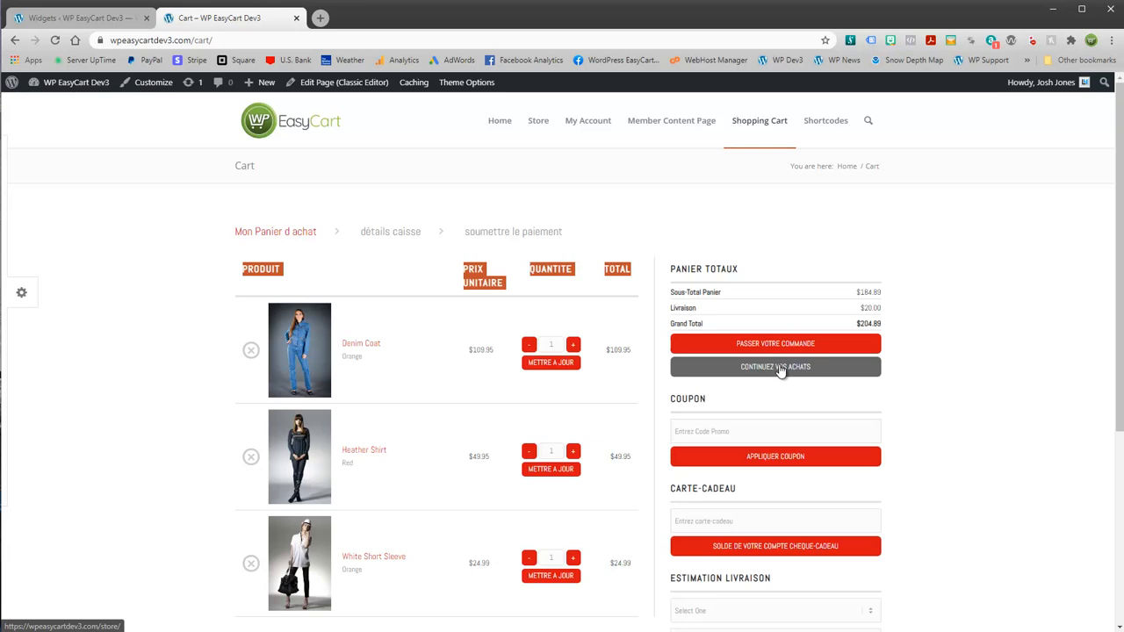
- Return to the Store page and look over the French product listing and the choices in the Boutique Langue selector
left_click(545, 128)
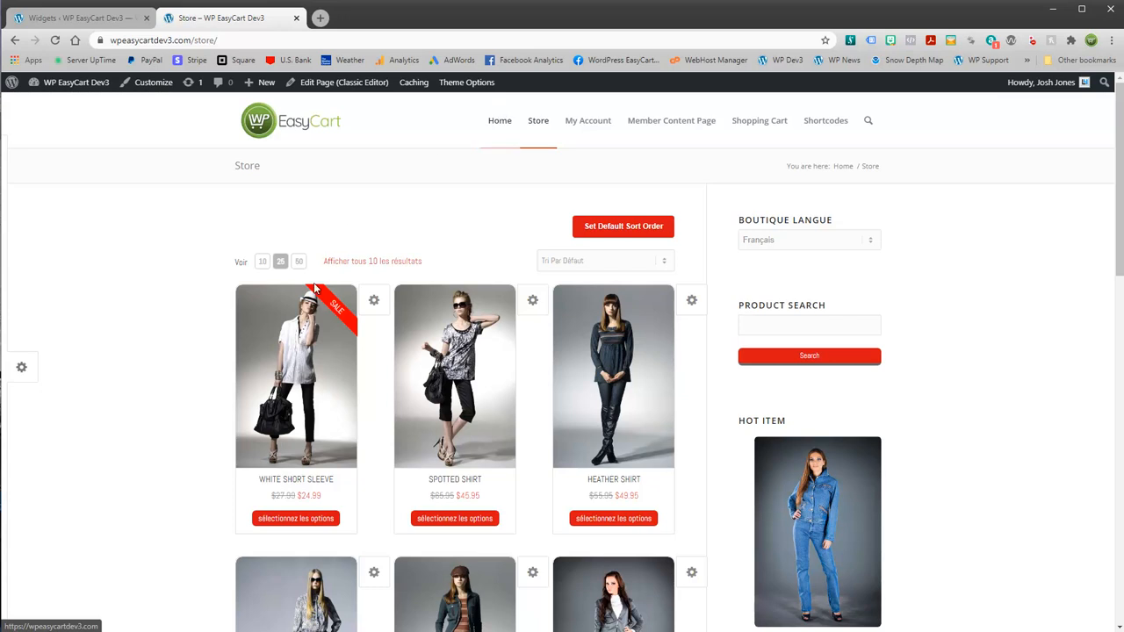
scroll(489, 387, "down", 10)
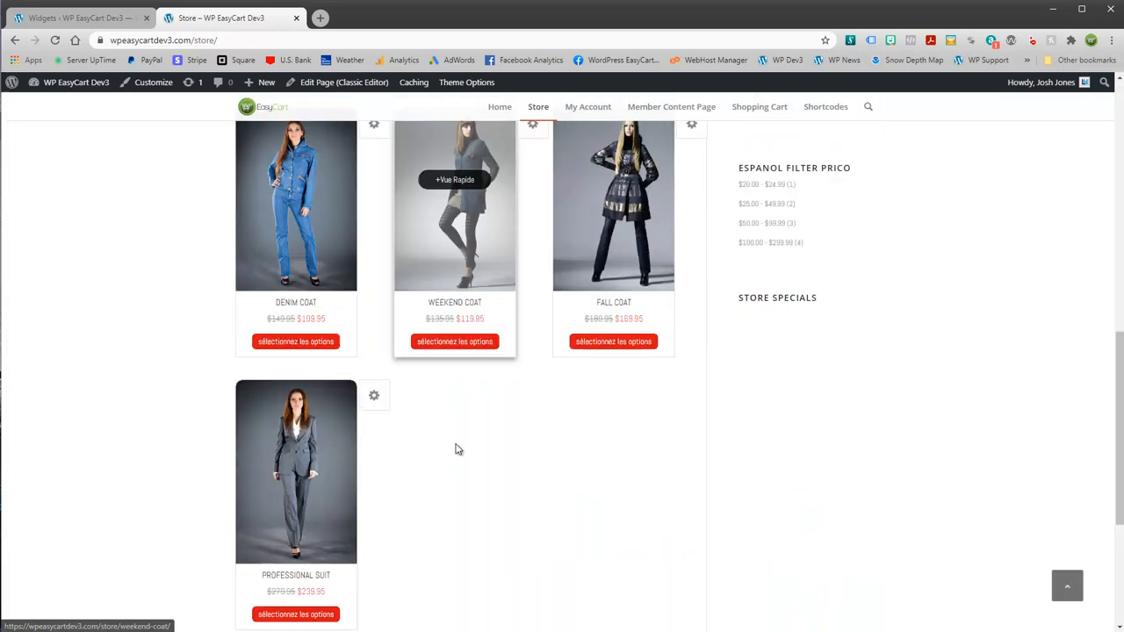
scroll(740, 415, "up", 10)
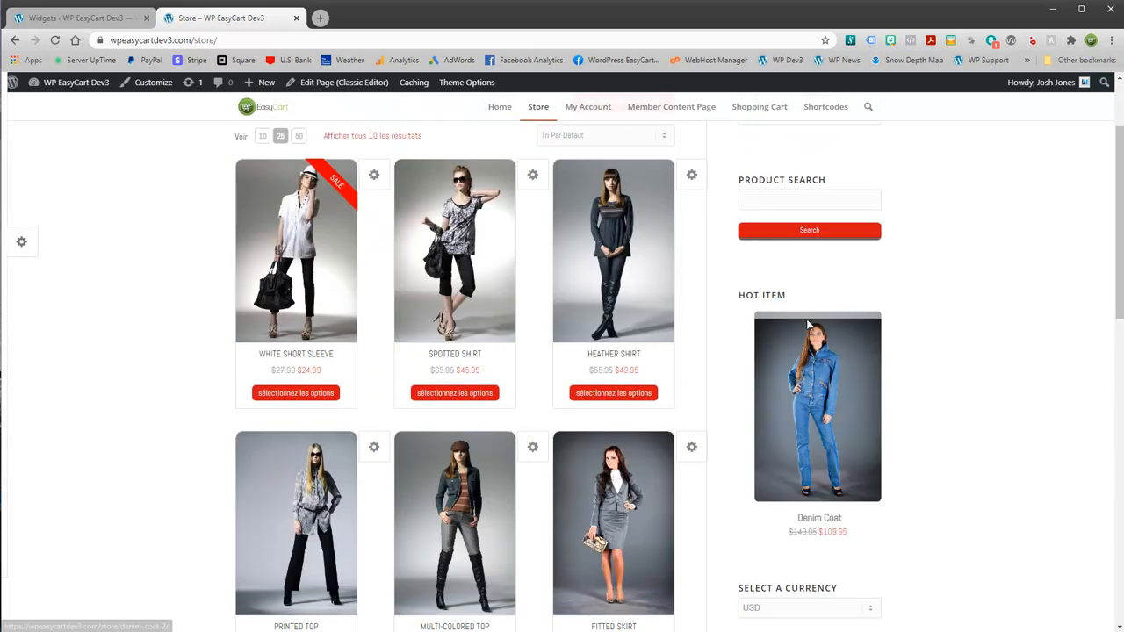
scroll(820, 254, "up", 2)
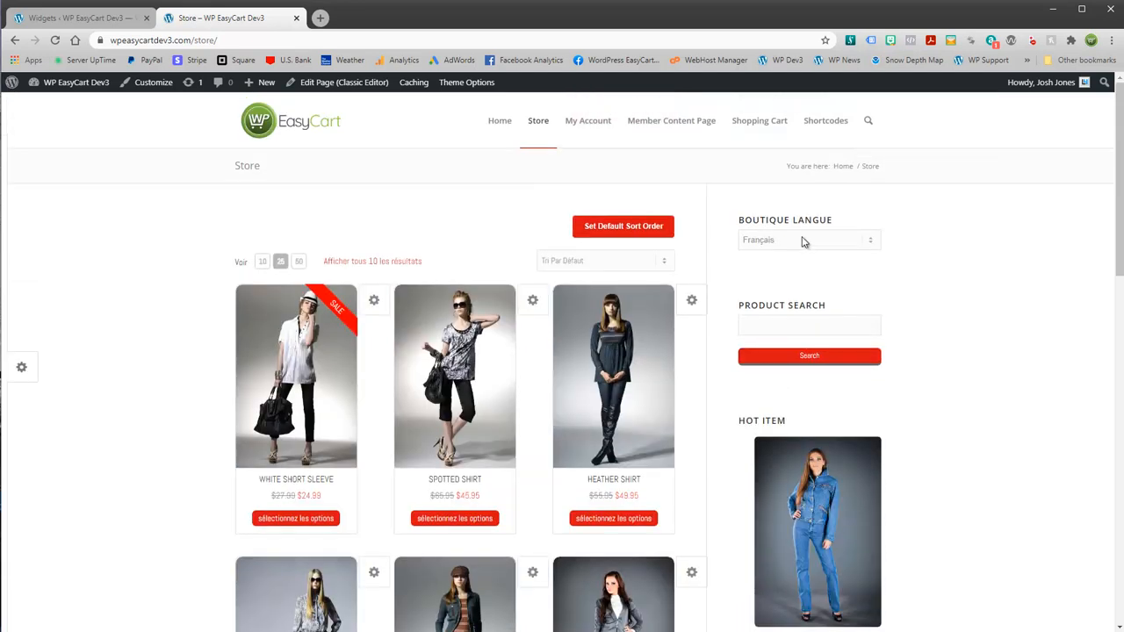
left_click(874, 246)
left_click(875, 246)
- Remove [NL]Shop Taal[/NL] from the Language Selector widget's title and NL:Nederlands from its available languages, and save the widget
left_click(83, 18)
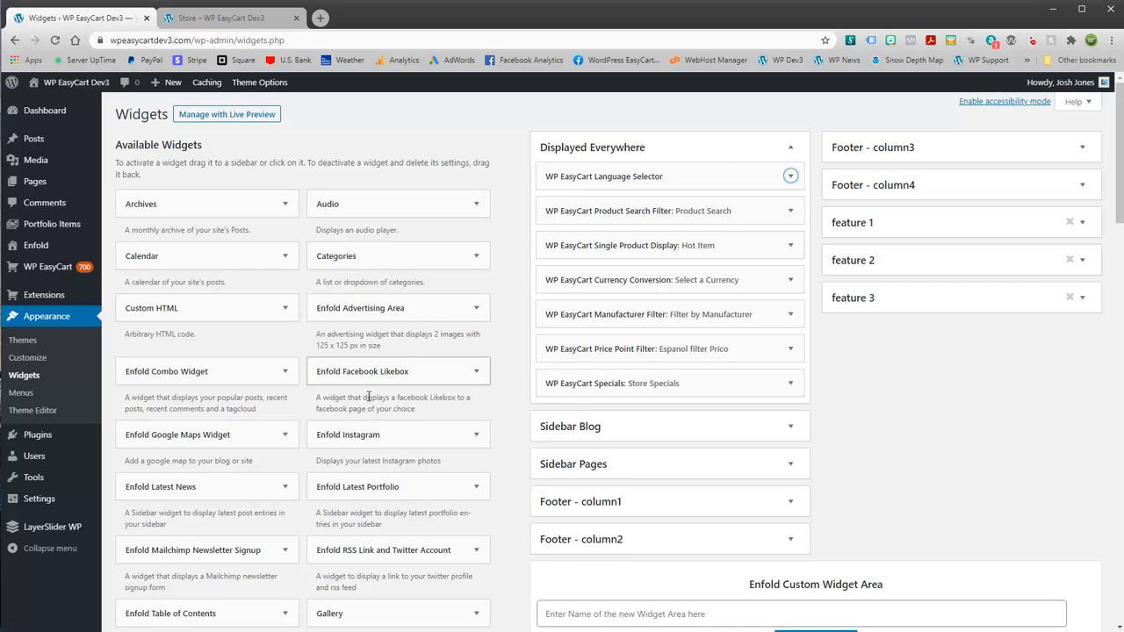
left_click(790, 177)
left_click(749, 221)
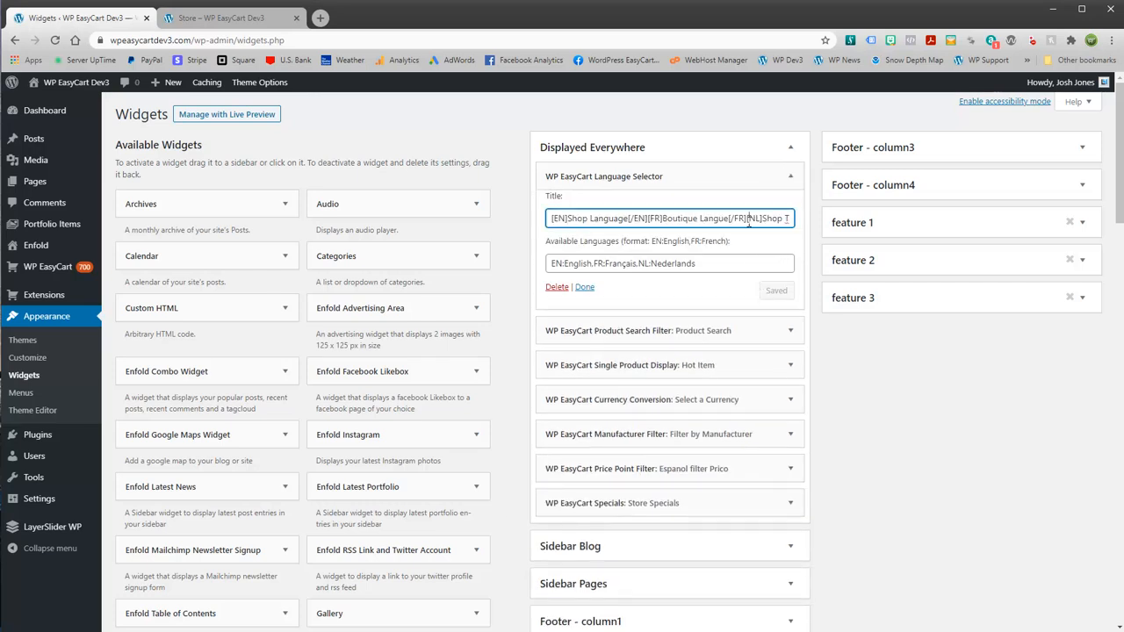
left_click_drag(747, 218, 791, 220)
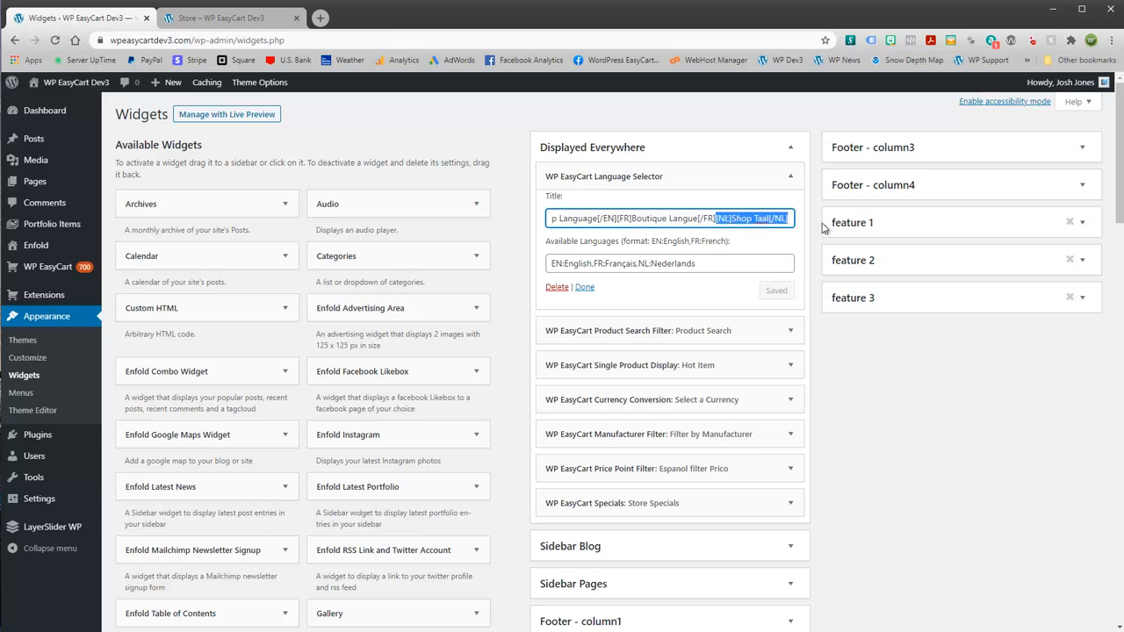
key("BackSpace")
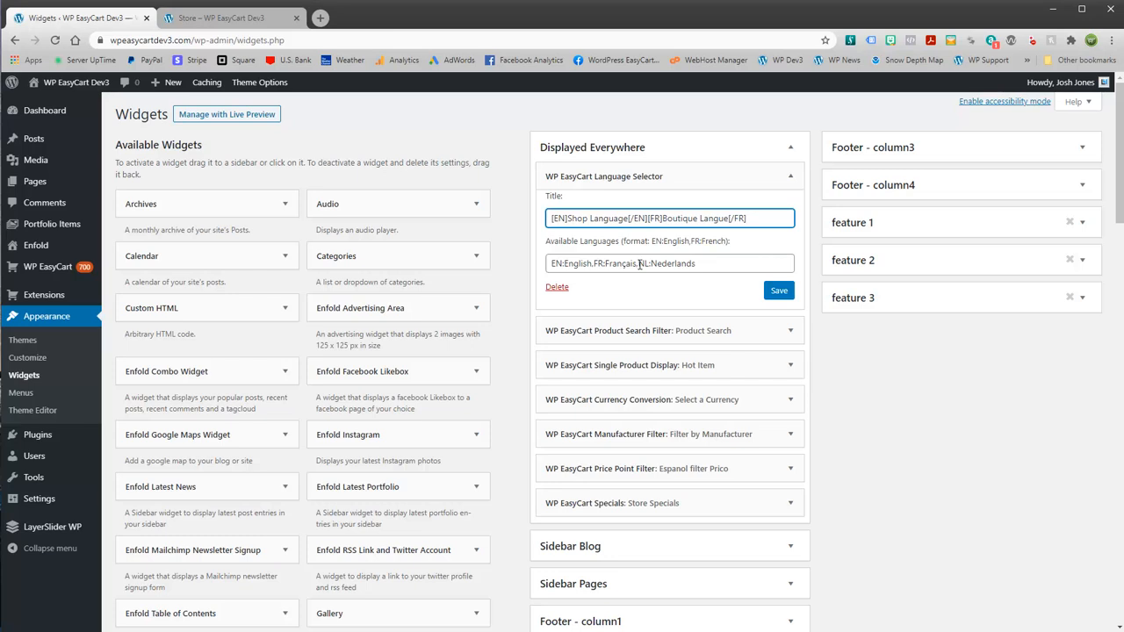
left_click_drag(639, 263, 834, 275)
key("BackSpace")
left_click(778, 291)
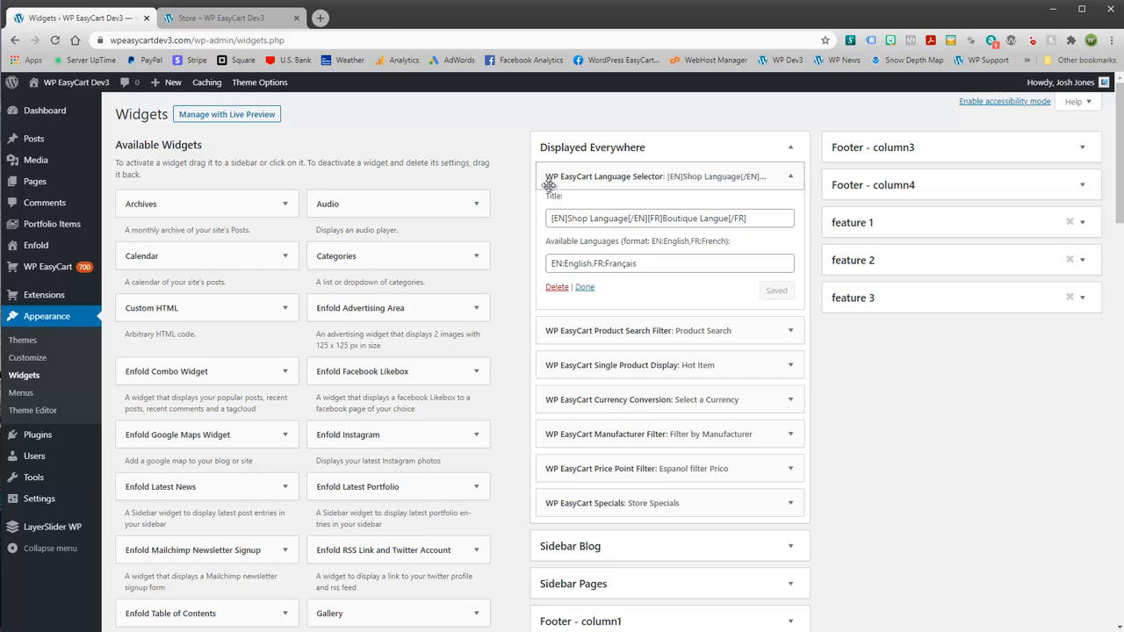
- Set the shop language on the storefront's Store page to English
left_click(215, 19)
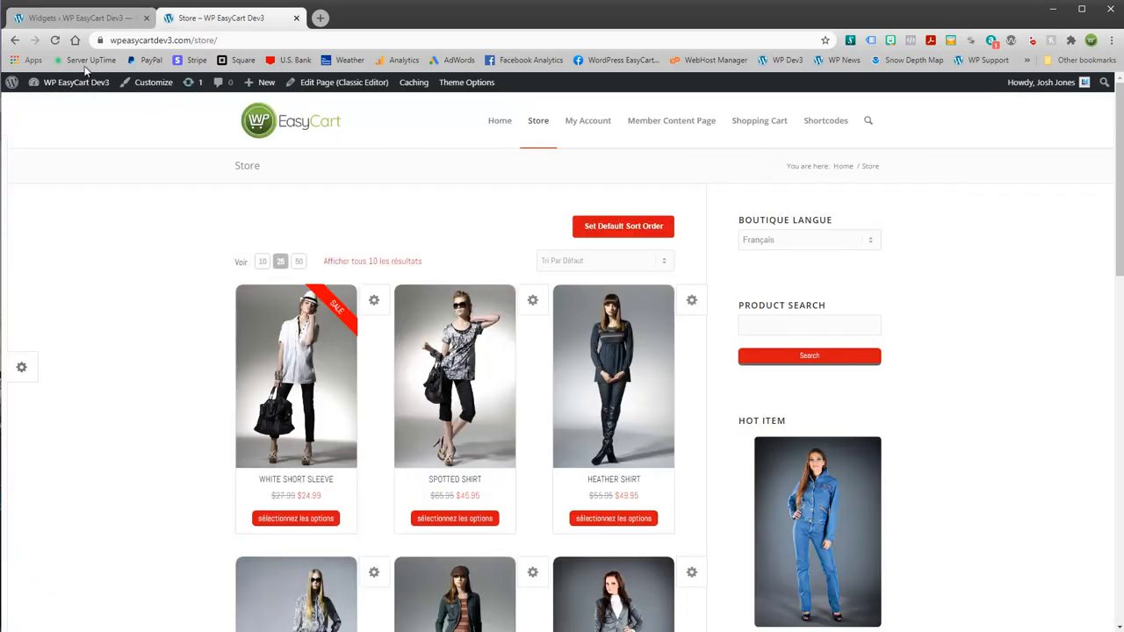
left_click(794, 249)
left_click(764, 255)
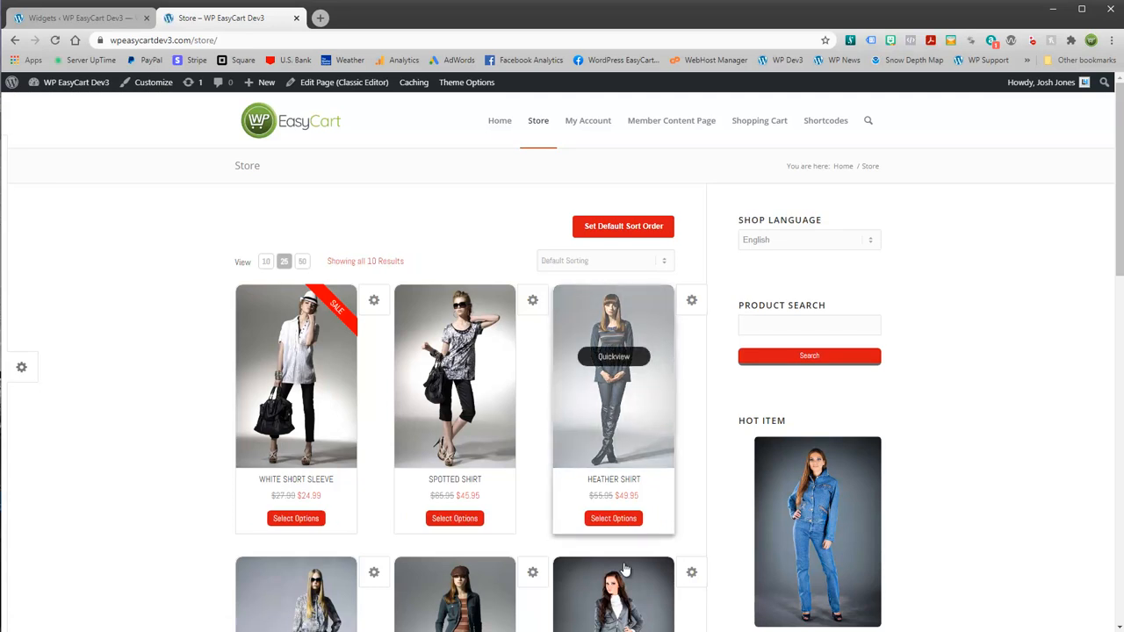
- Open WP EasyCart's language settings and review the installed languages, the language to edit and the editable French text sections
left_click(97, 19)
mouse_move(43, 275)
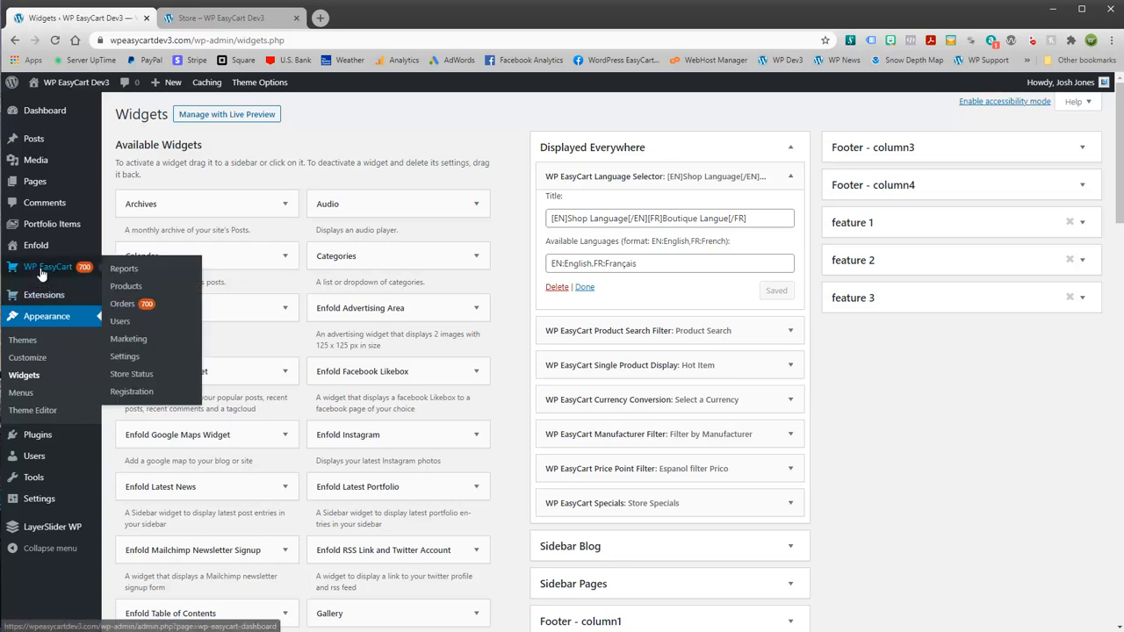
left_click(125, 358)
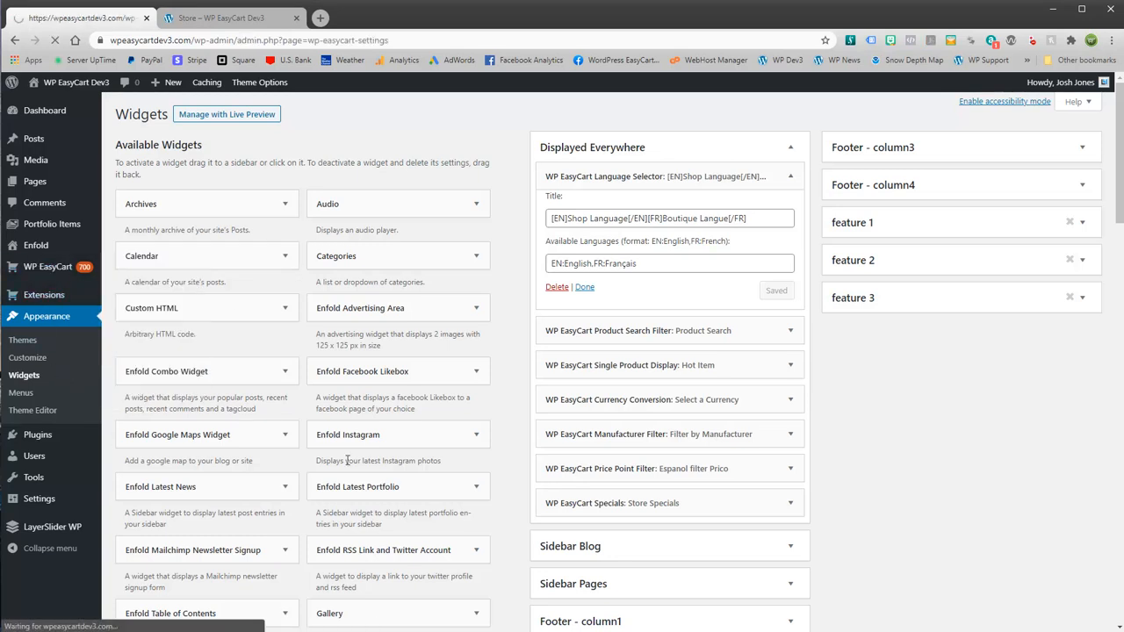
scroll(184, 509, "down", 2)
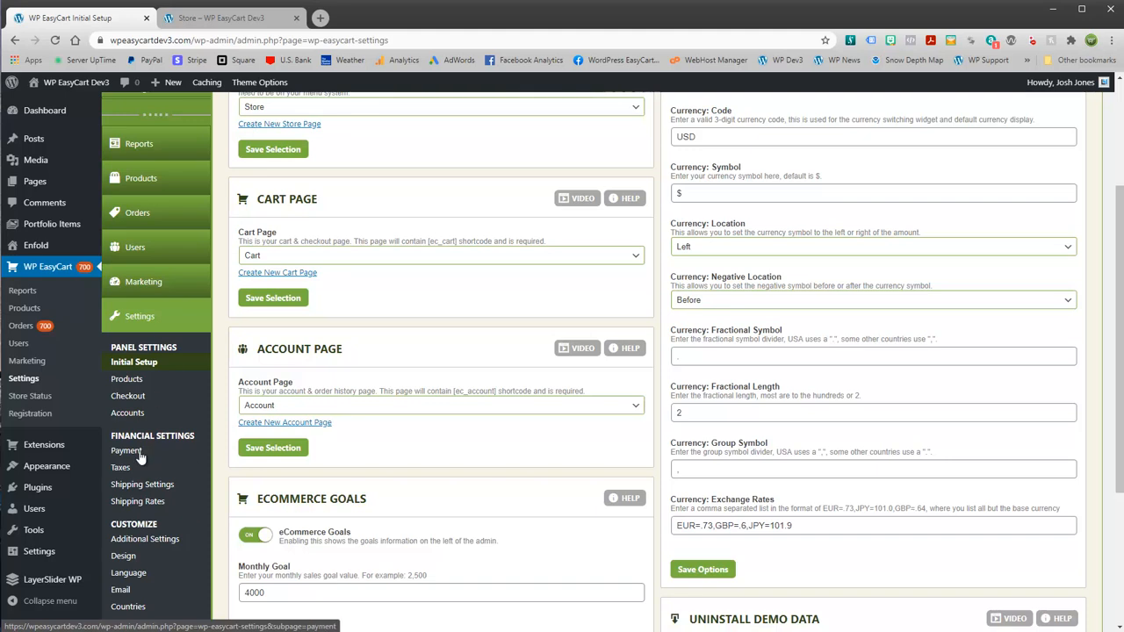
scroll(141, 614, "down", 2)
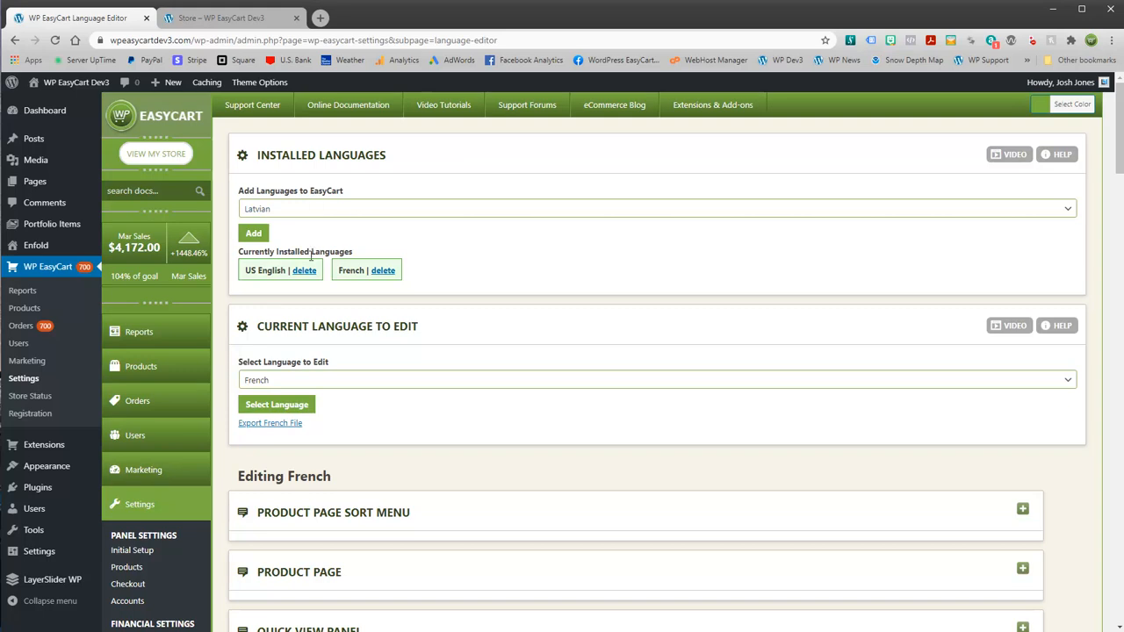
scroll(366, 395, "down", 3)
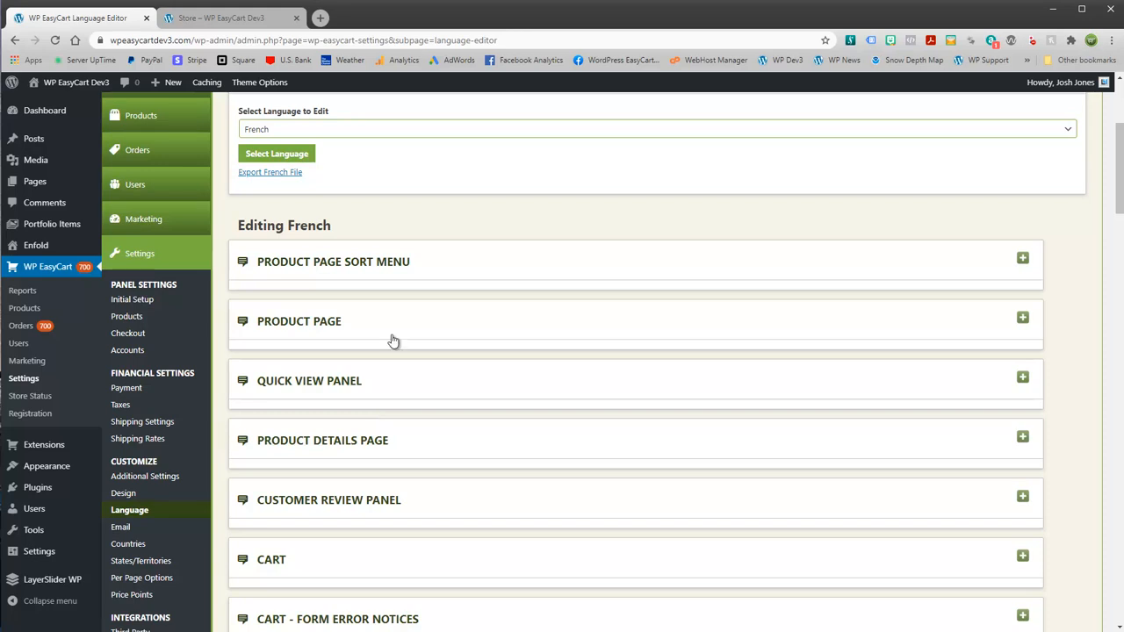
left_click(295, 449)
left_click(322, 446)
scroll(281, 338, "up", 3)
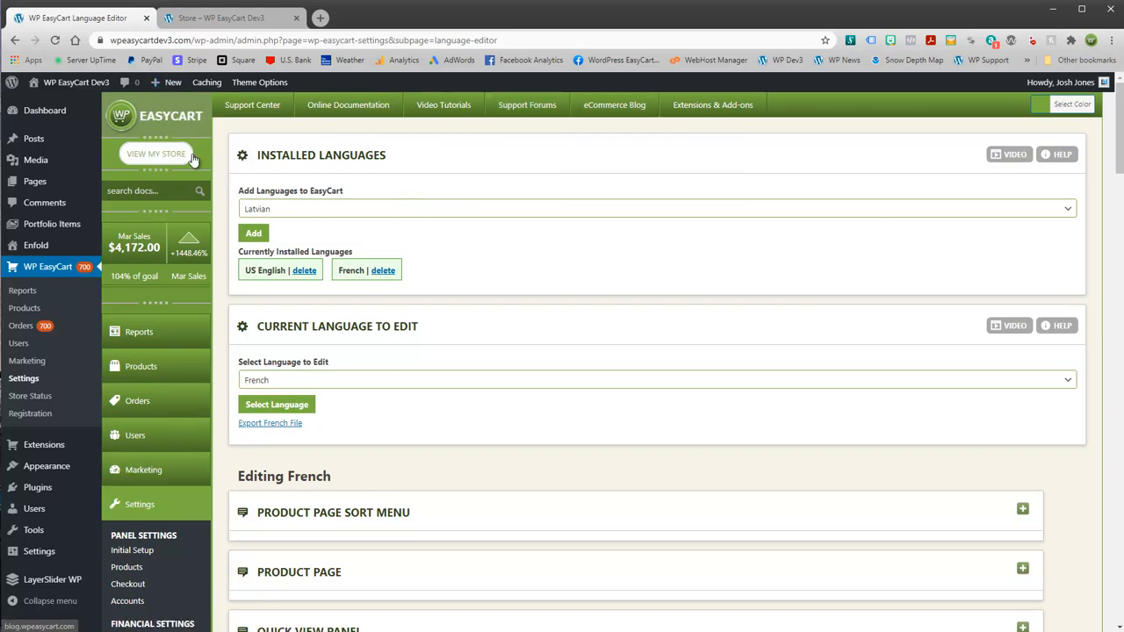
scroll(79, 355, "down", 1)
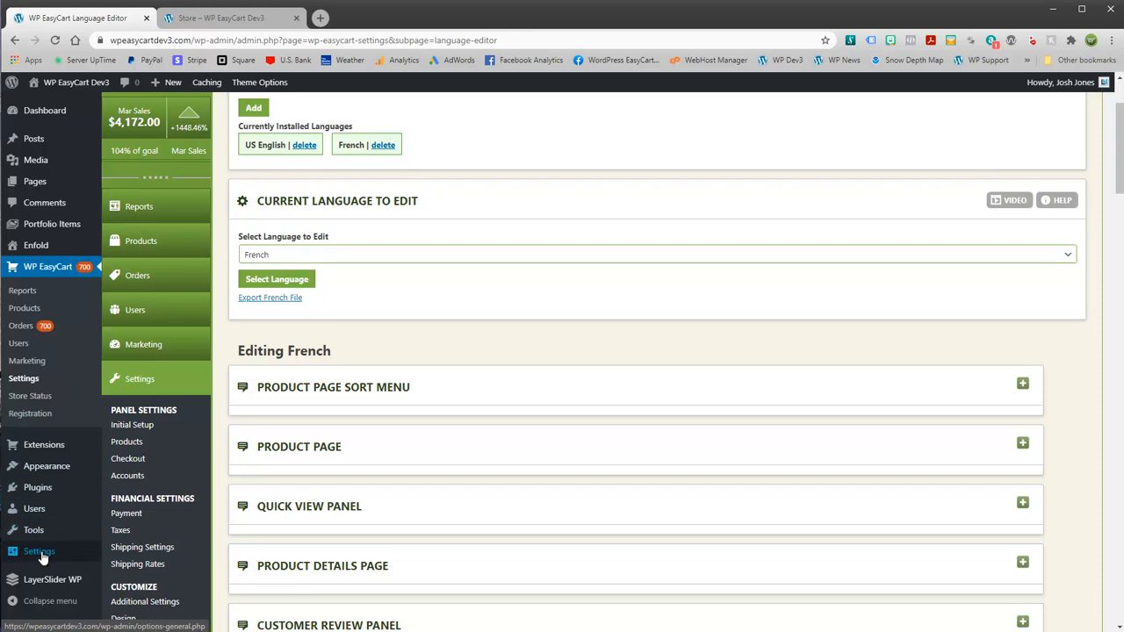
- Set the WordPress site language to Français in the general settings and save the changes
mouse_move(42, 558)
left_click(124, 476)
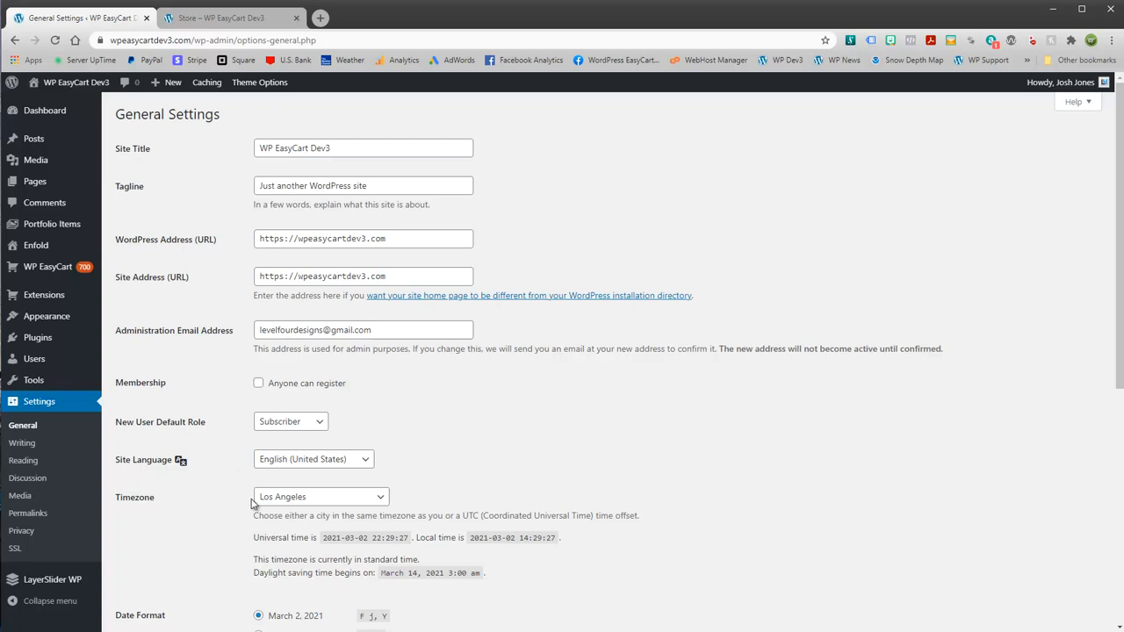
left_click(364, 467)
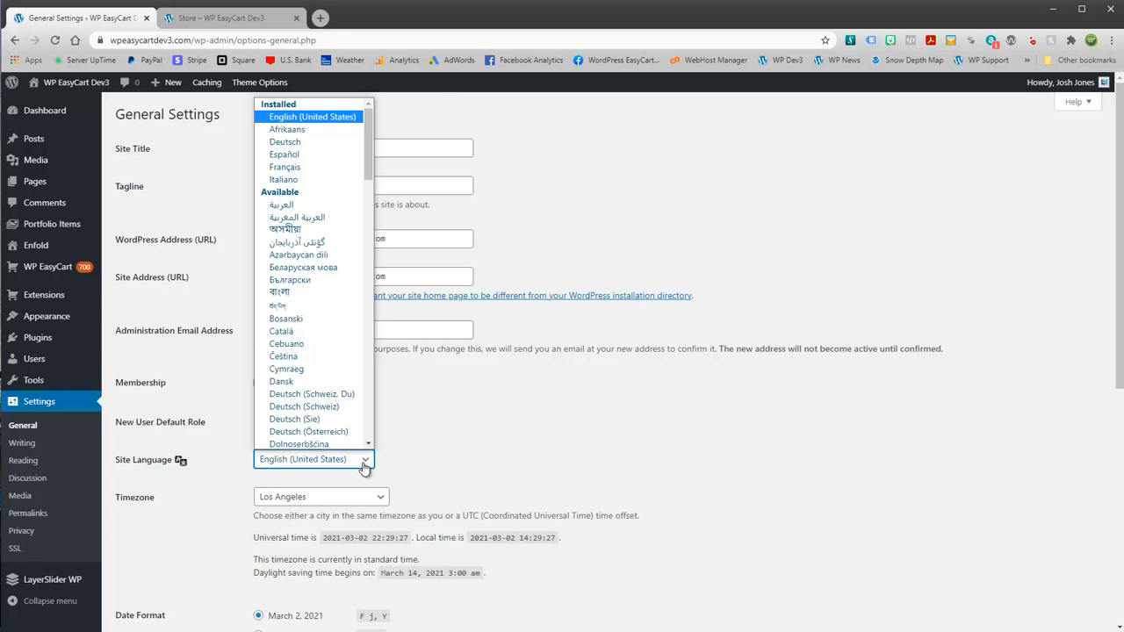
left_click(287, 167)
scroll(458, 467, "down", 5)
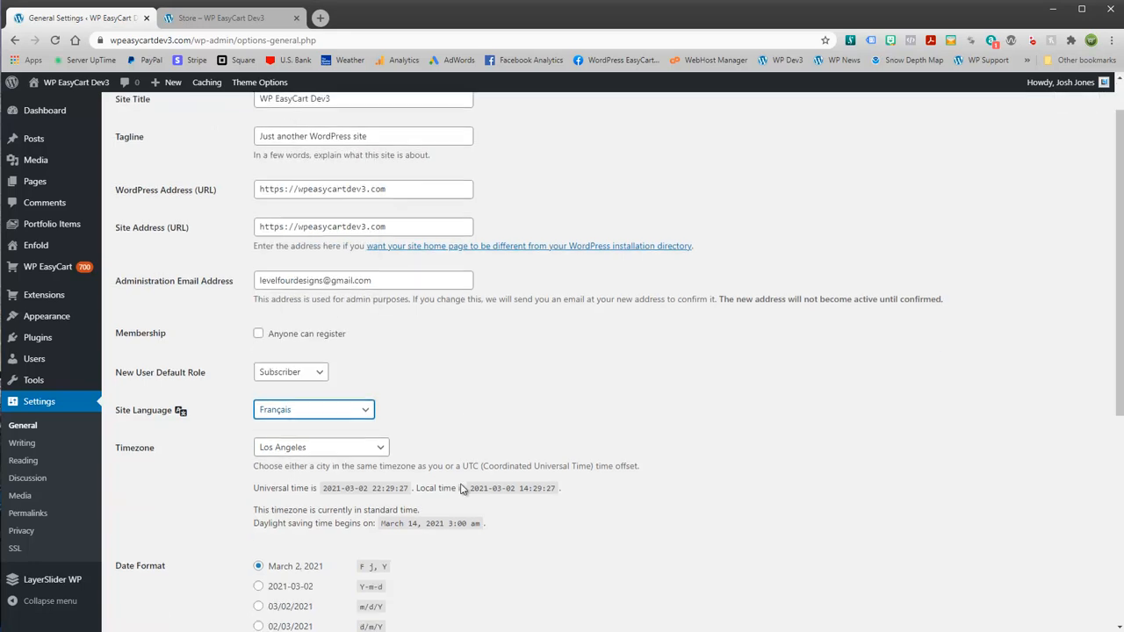
left_click(138, 567)
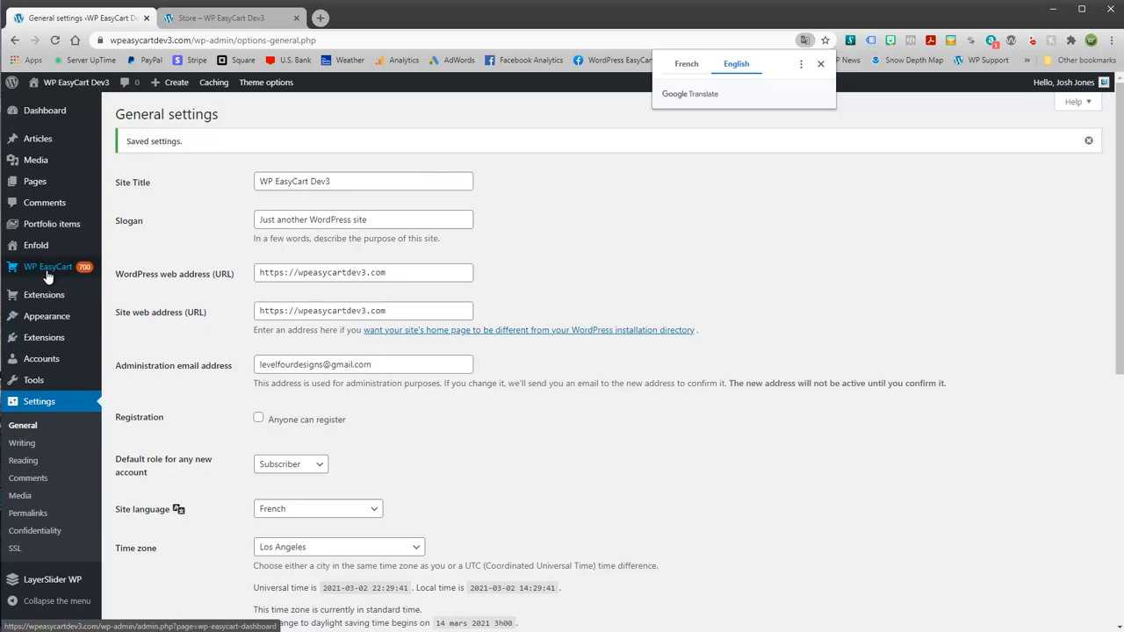
- View the WP EasyCart reports and products pages in their original French, without Google Translate's English version
left_click(46, 273)
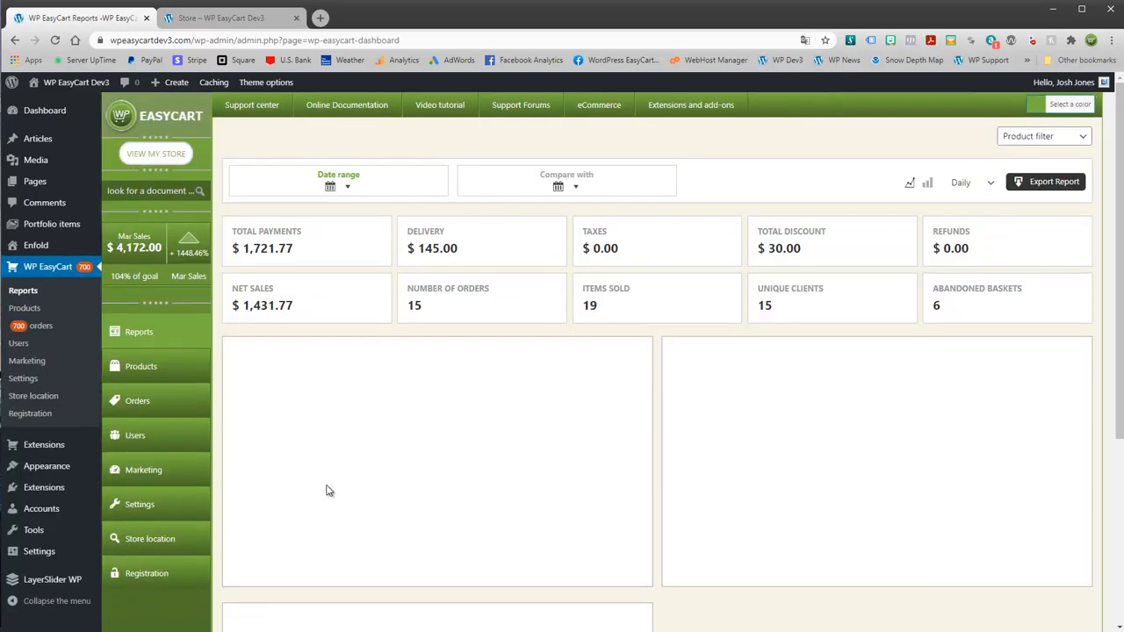
left_click(806, 40)
left_click(686, 65)
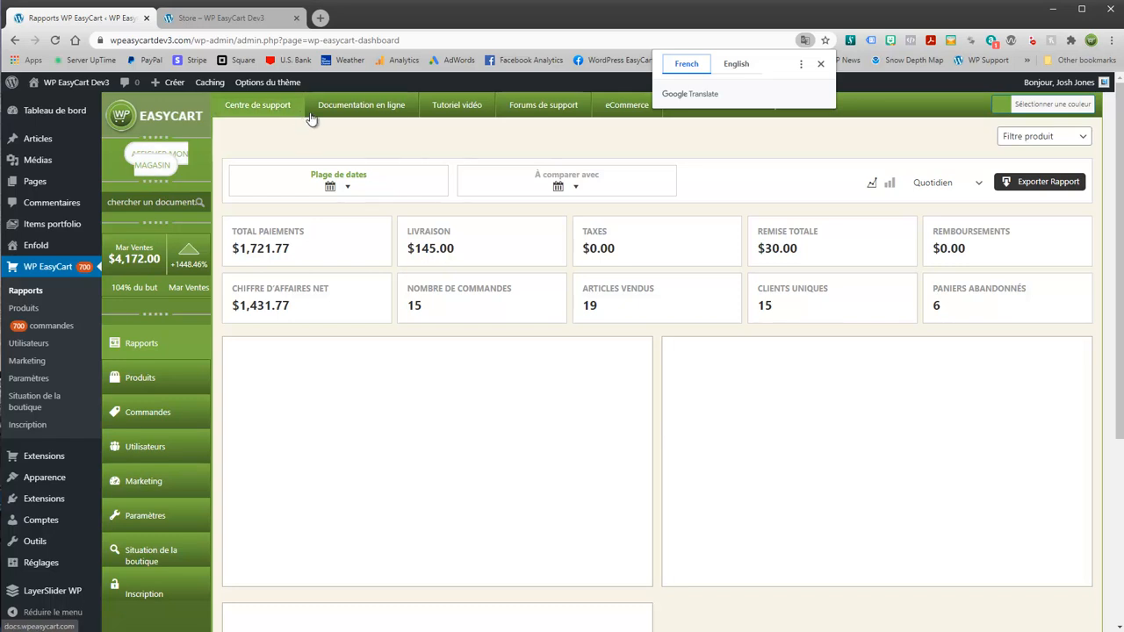
mouse_move(380, 108)
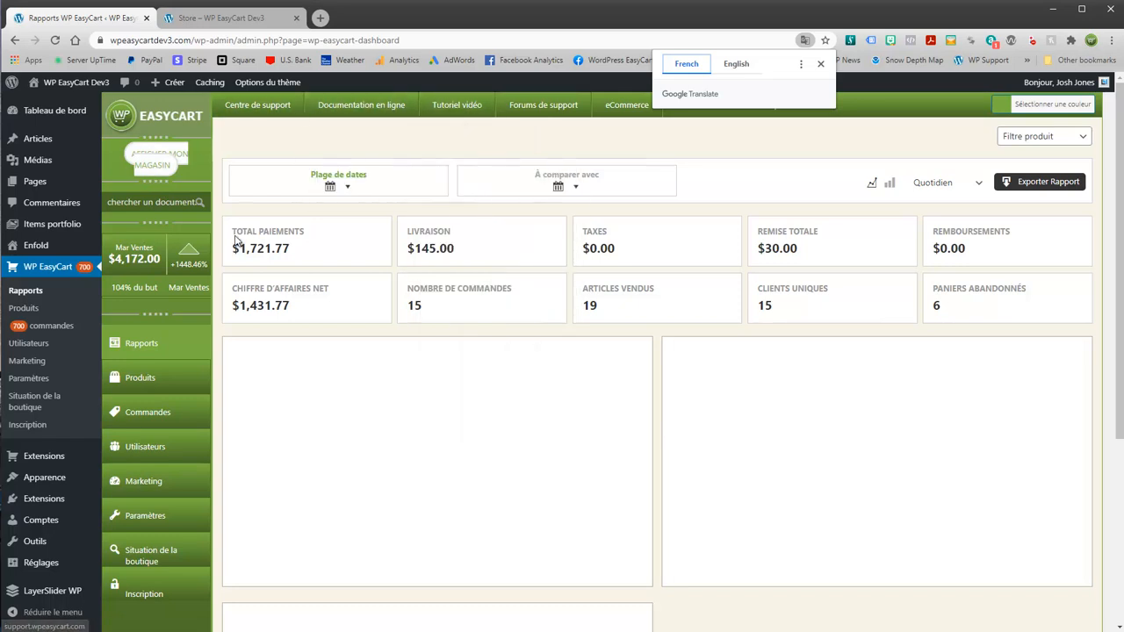
left_click(139, 375)
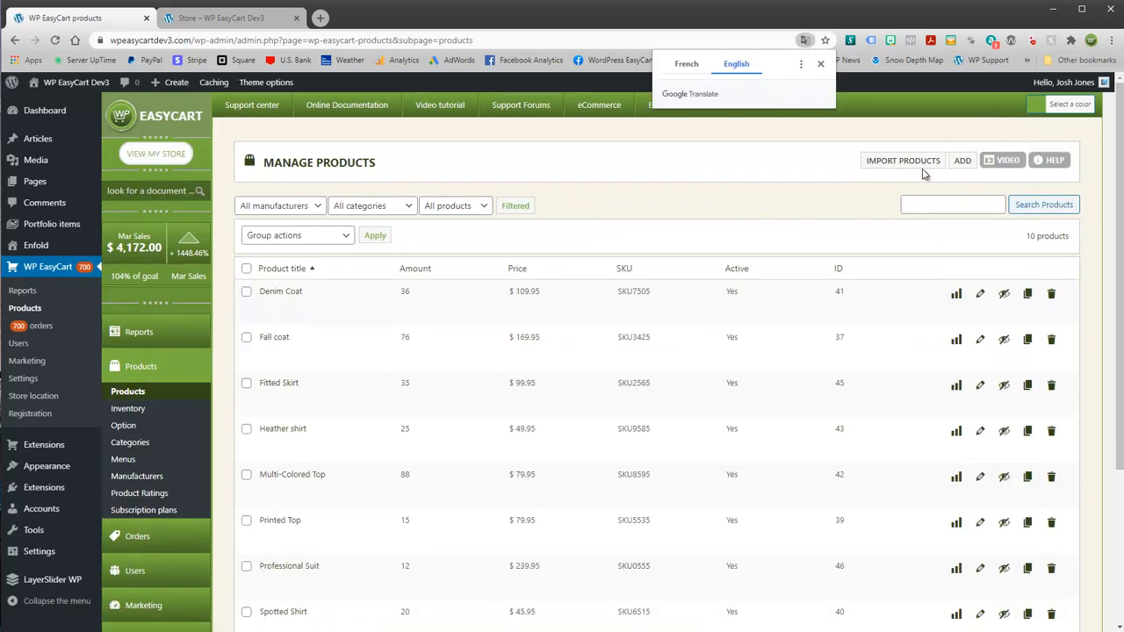
left_click(688, 67)
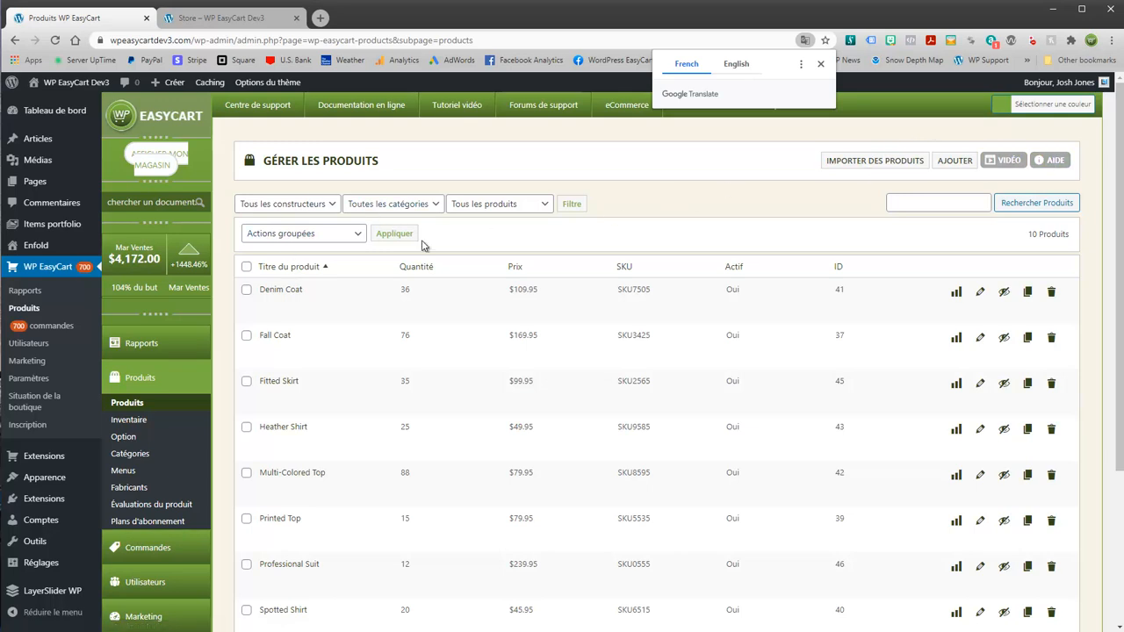
scroll(59, 438, "down", 3)
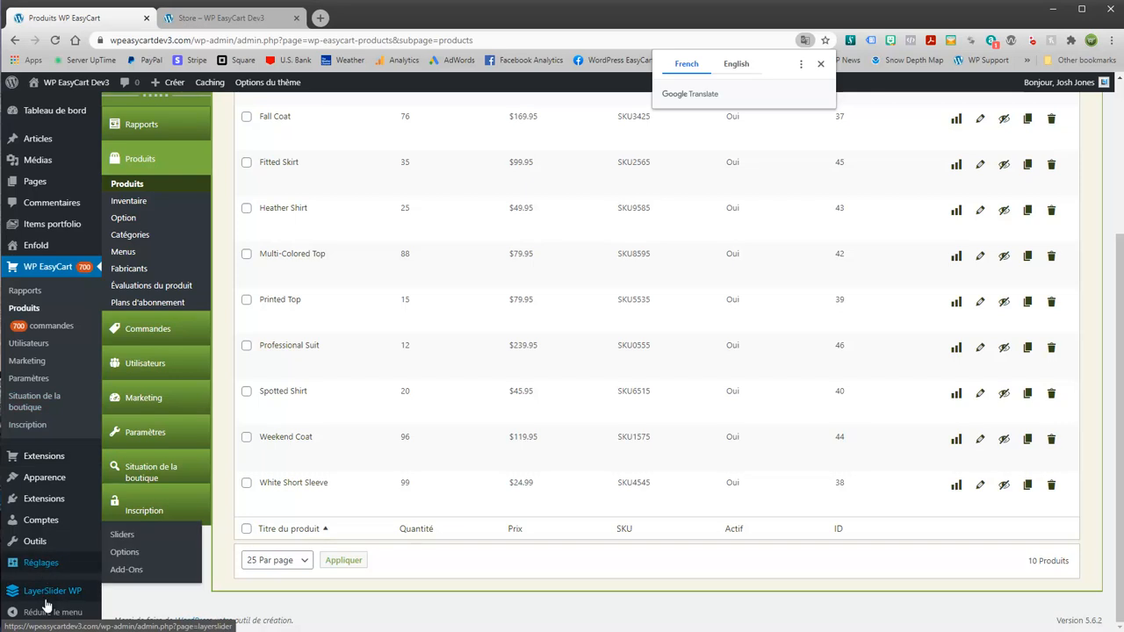
- Set the WordPress site language back to English (United States) in the general settings and save the changes
mouse_move(42, 562)
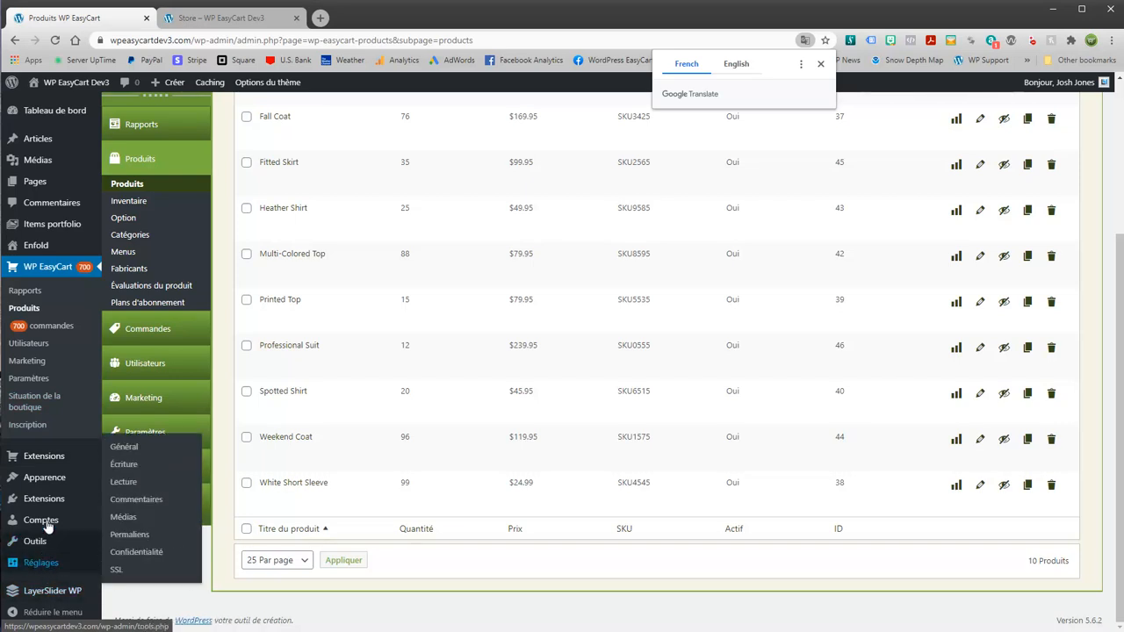
scroll(48, 606, "up", 1)
scroll(48, 605, "up", 1)
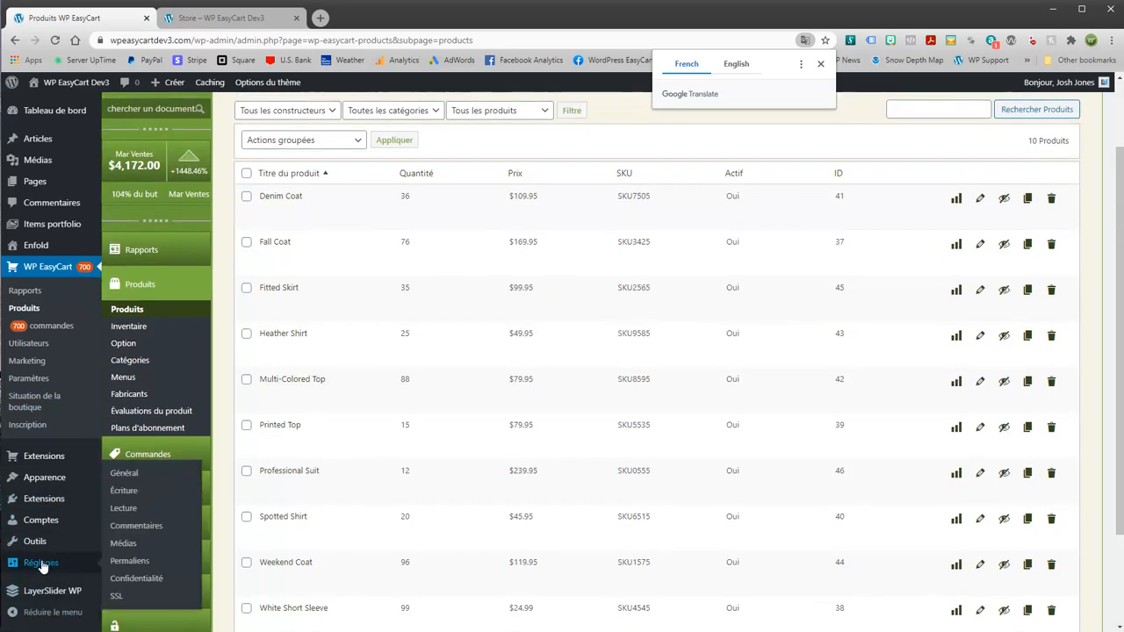
left_click(42, 563)
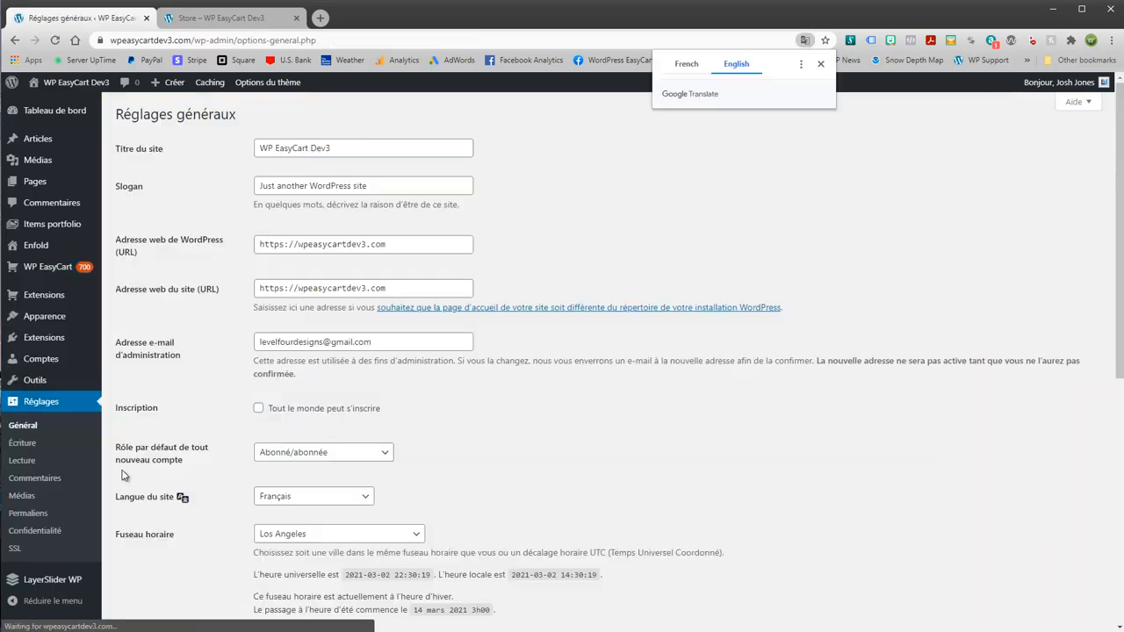
left_click(329, 475)
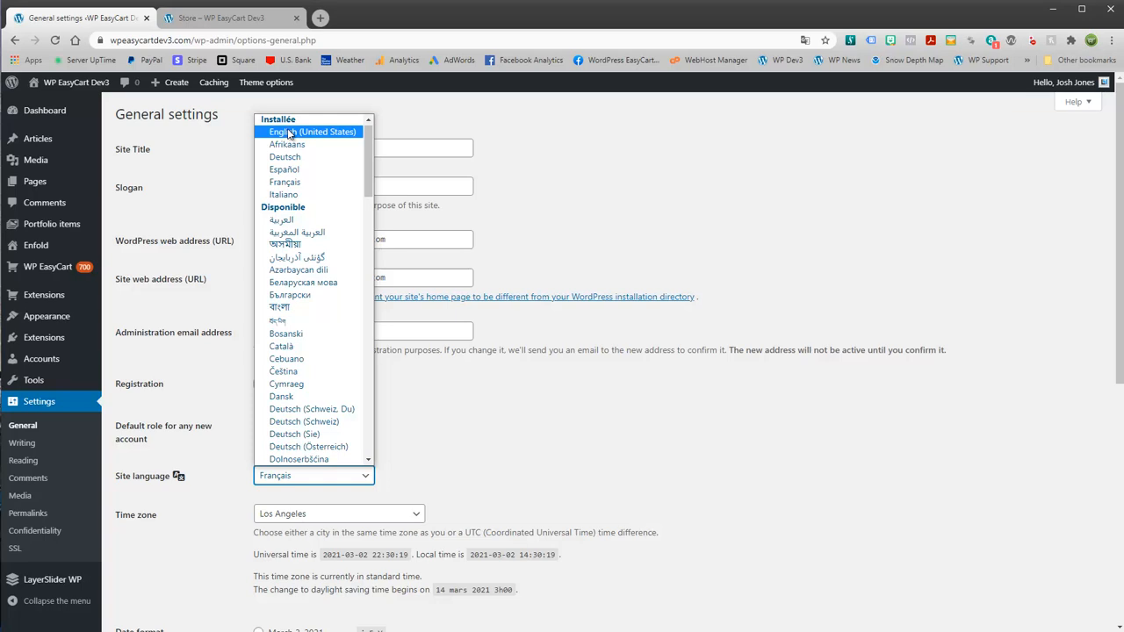
left_click(288, 134)
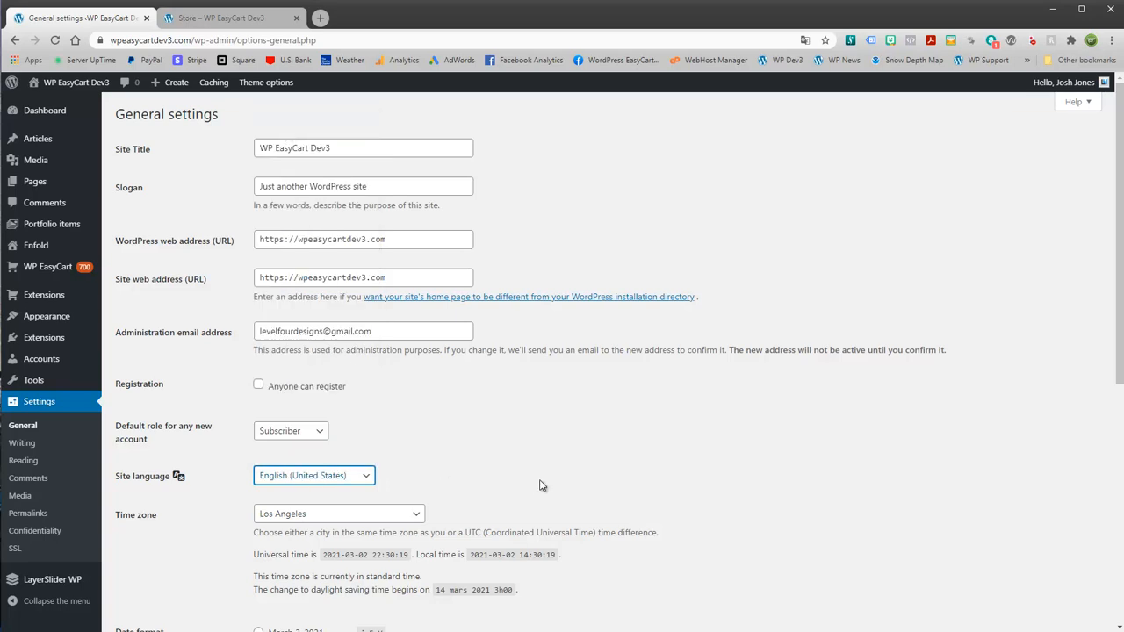
scroll(562, 474, "down", 5)
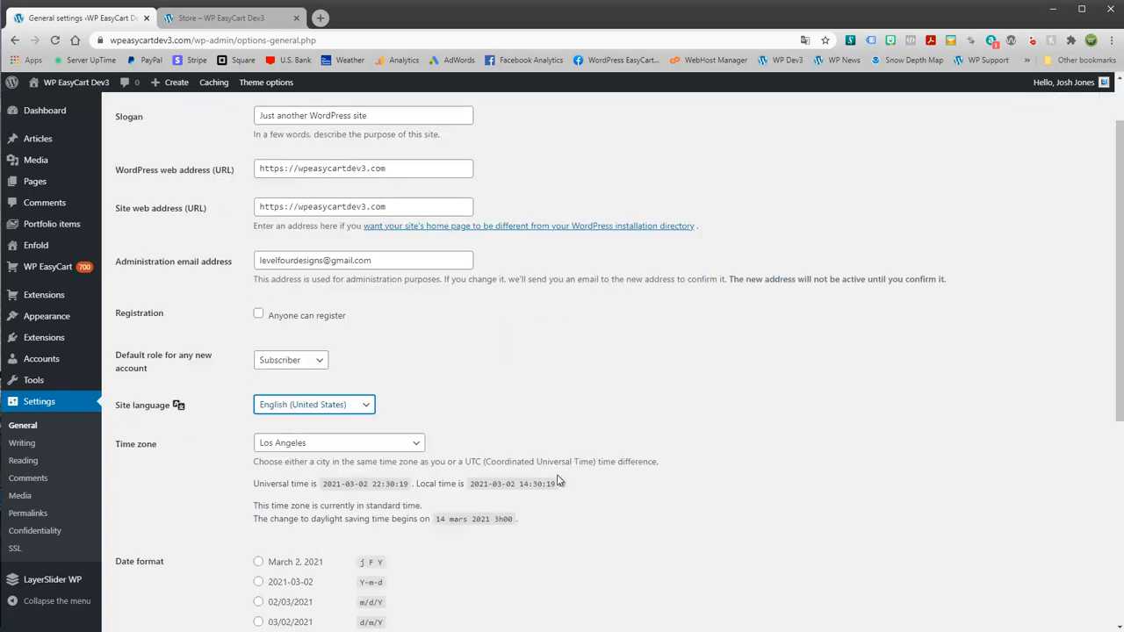
left_click(146, 571)
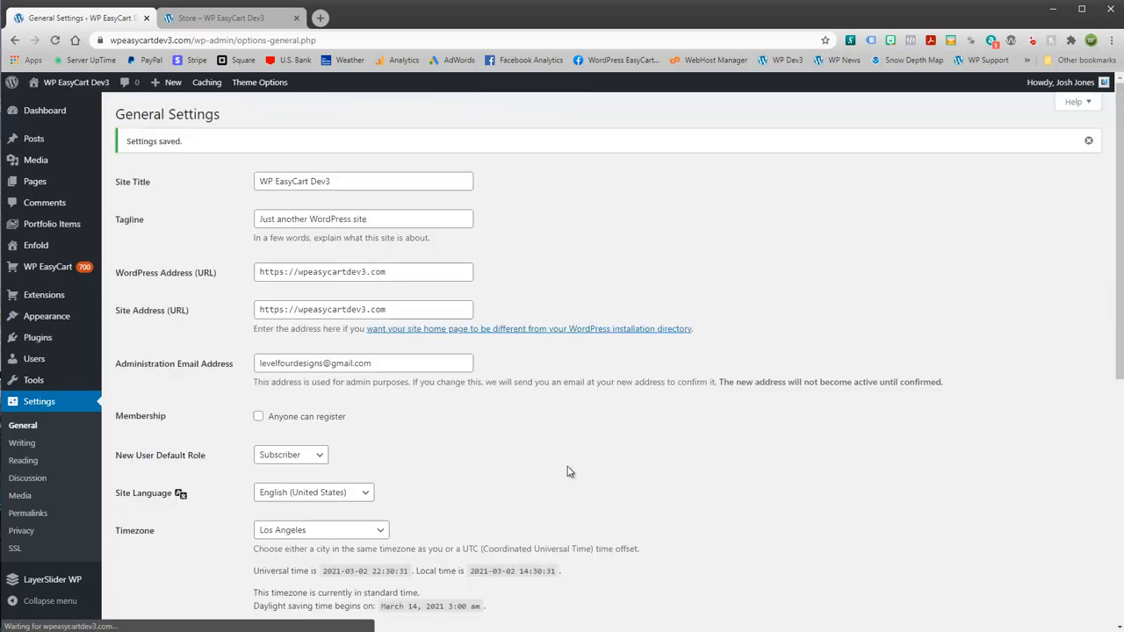
- Open WP EasyCart's language settings and review the installed languages, the editable French text sections and the languages available to add
mouse_move(39, 274)
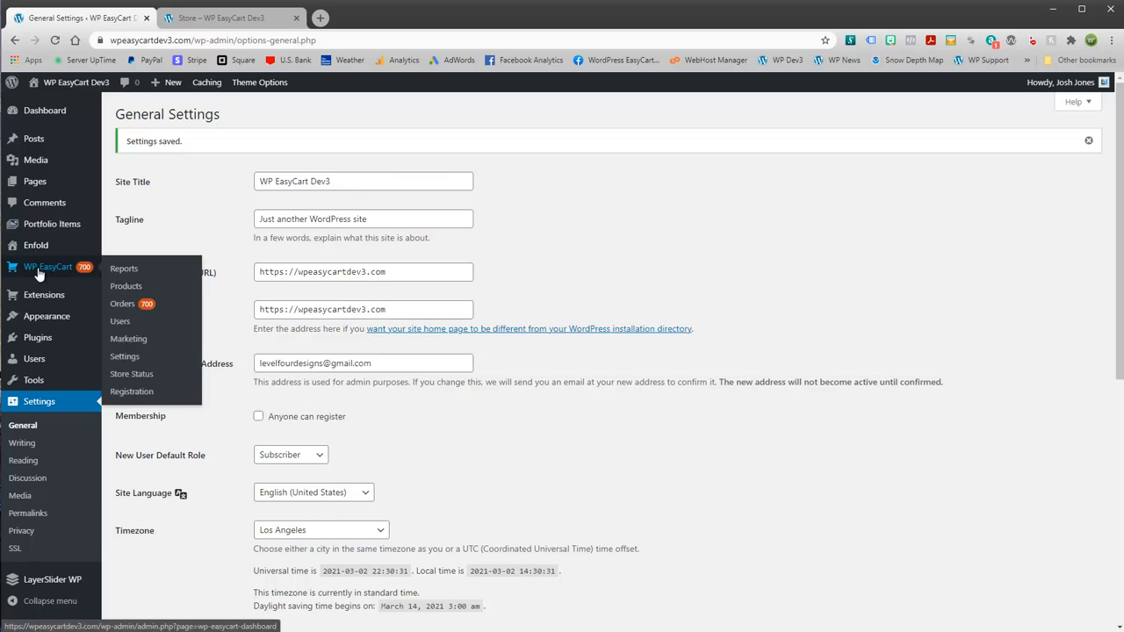
left_click(124, 357)
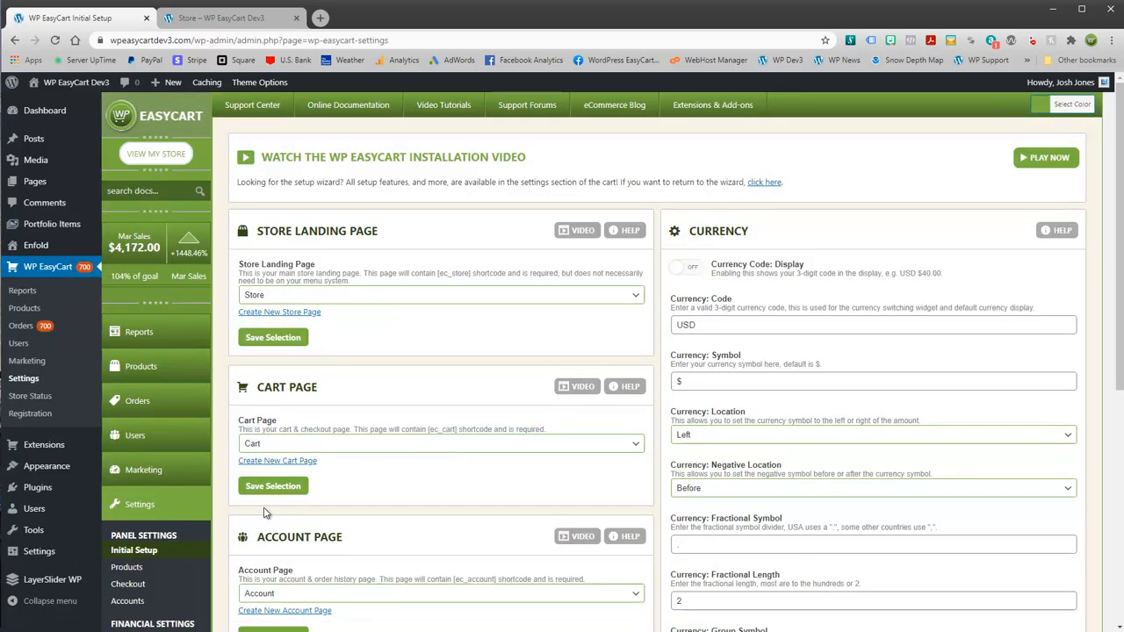
scroll(267, 512, "down", 3)
left_click(129, 510)
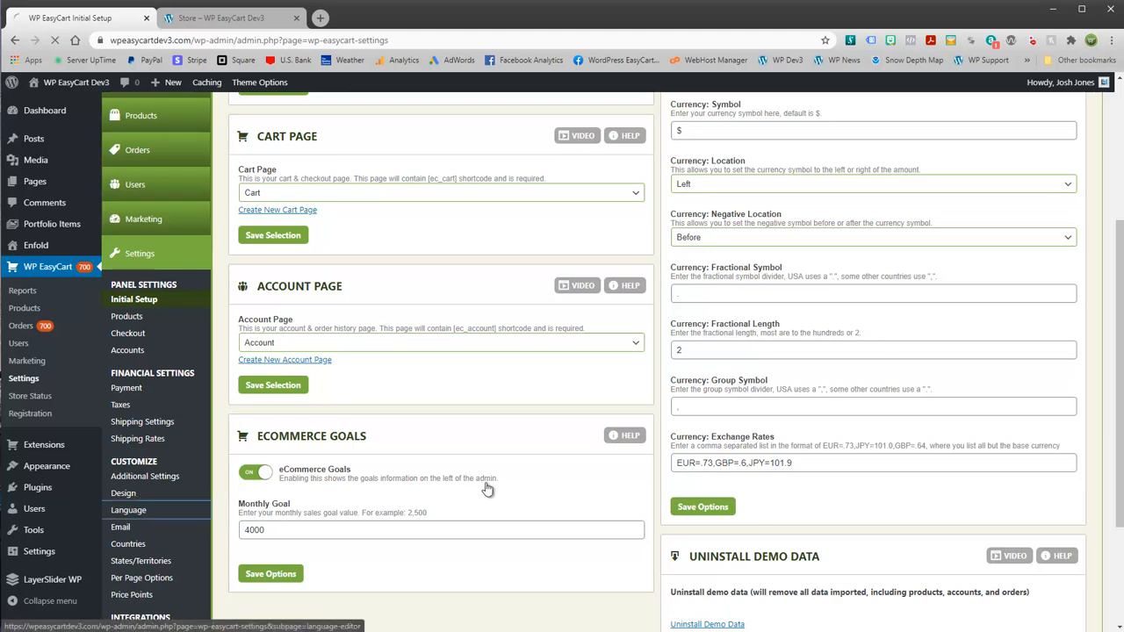
scroll(624, 464, "down", 4)
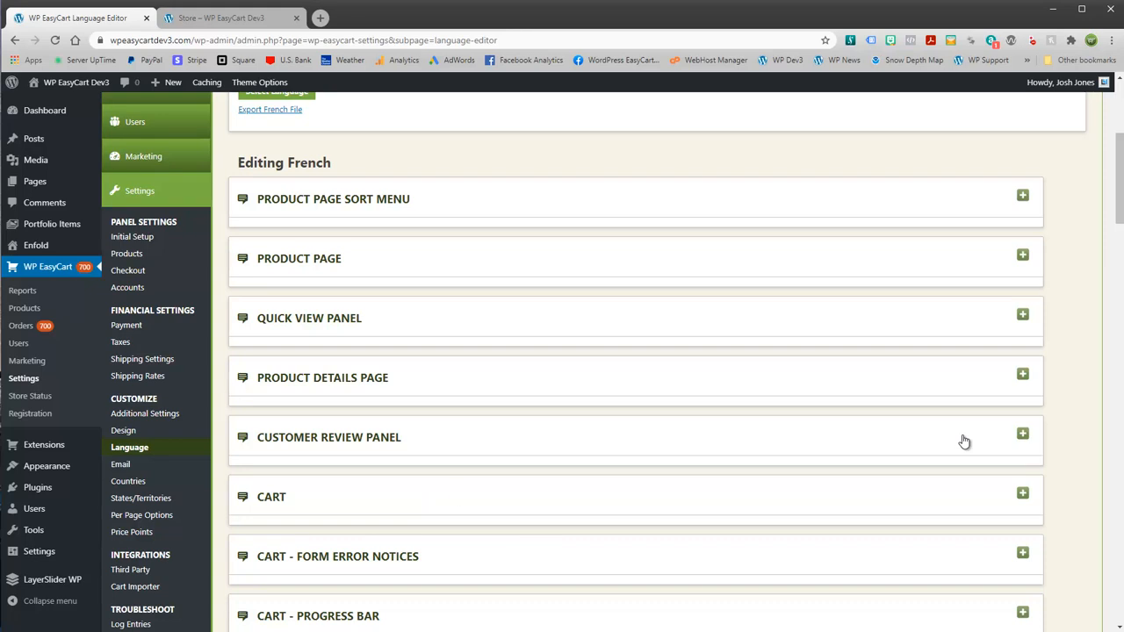
scroll(416, 320, "up", 4)
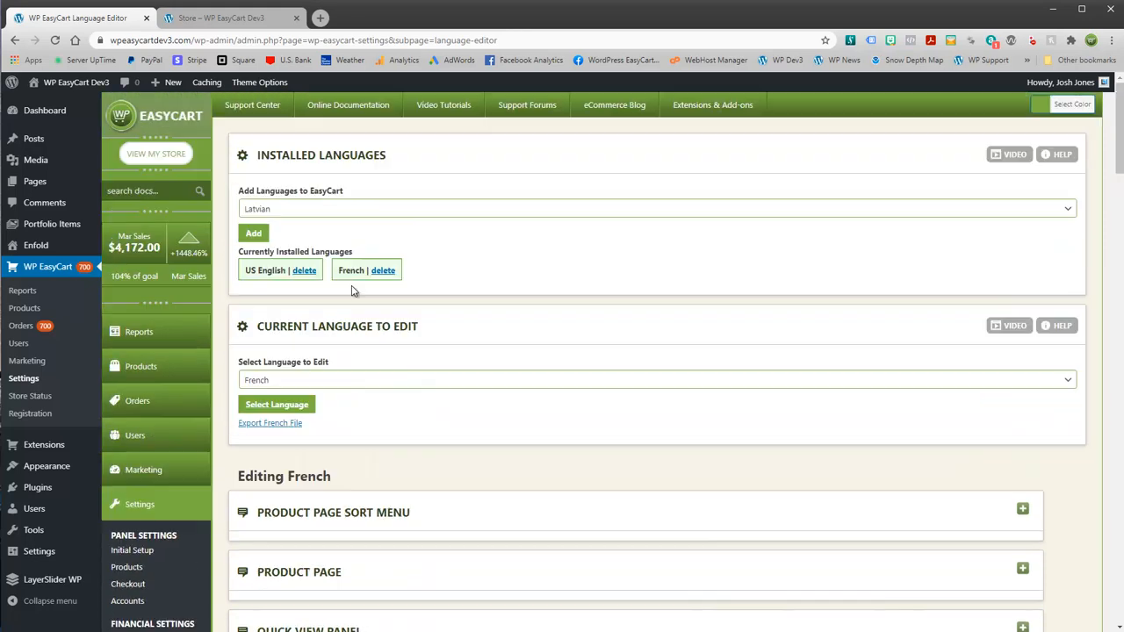
left_click(518, 211)
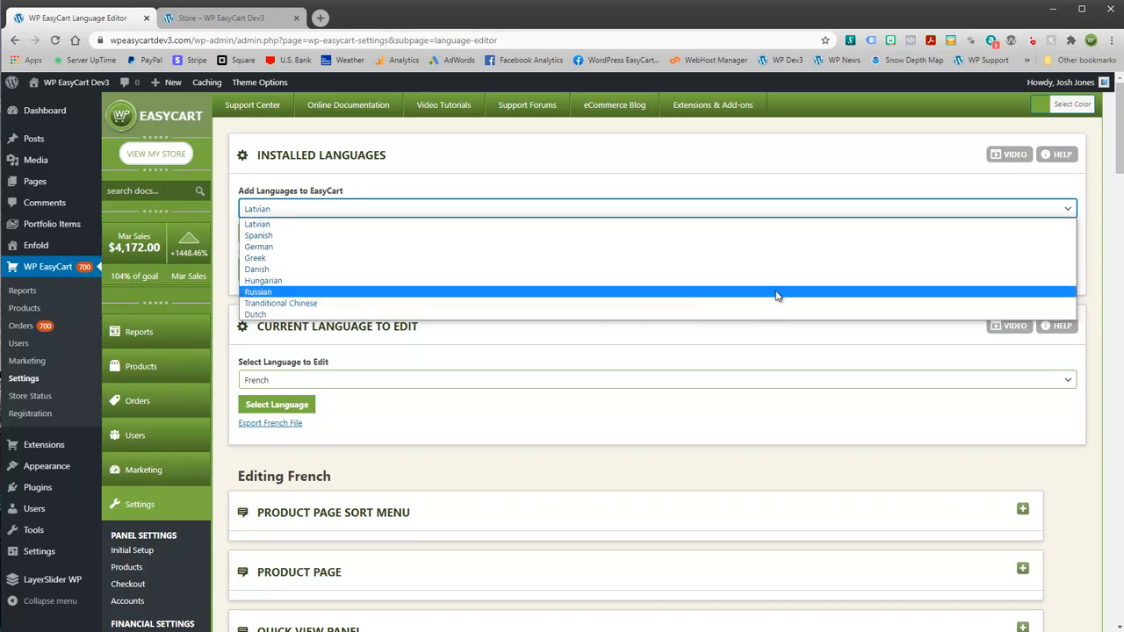
left_click(741, 184)
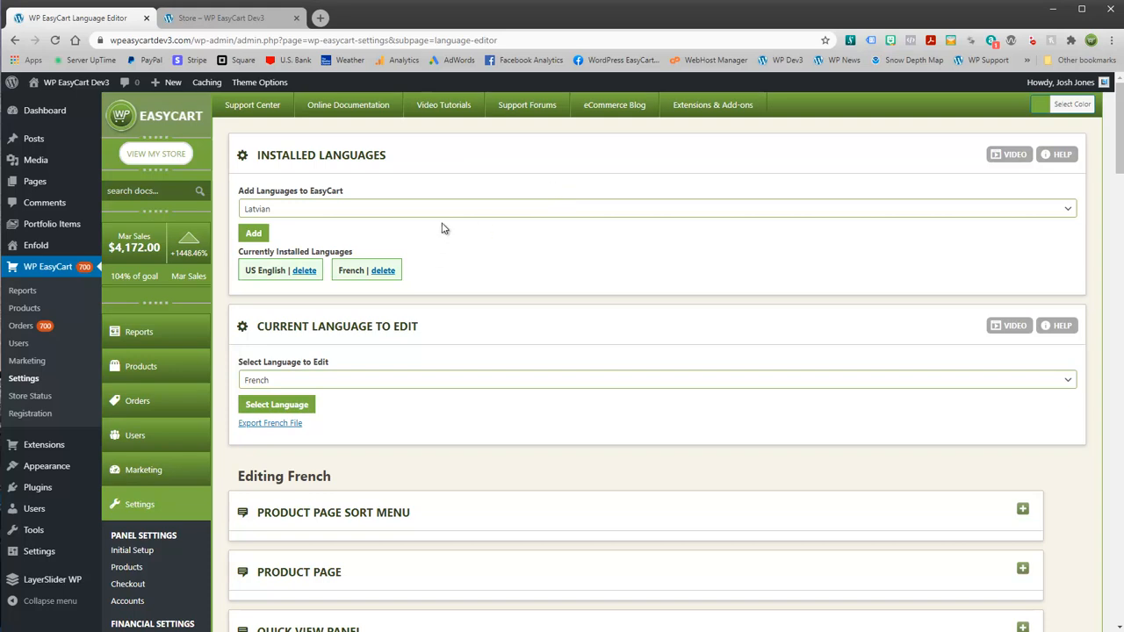
- Delete French from WP EasyCart's currently installed languages
left_click(383, 272)
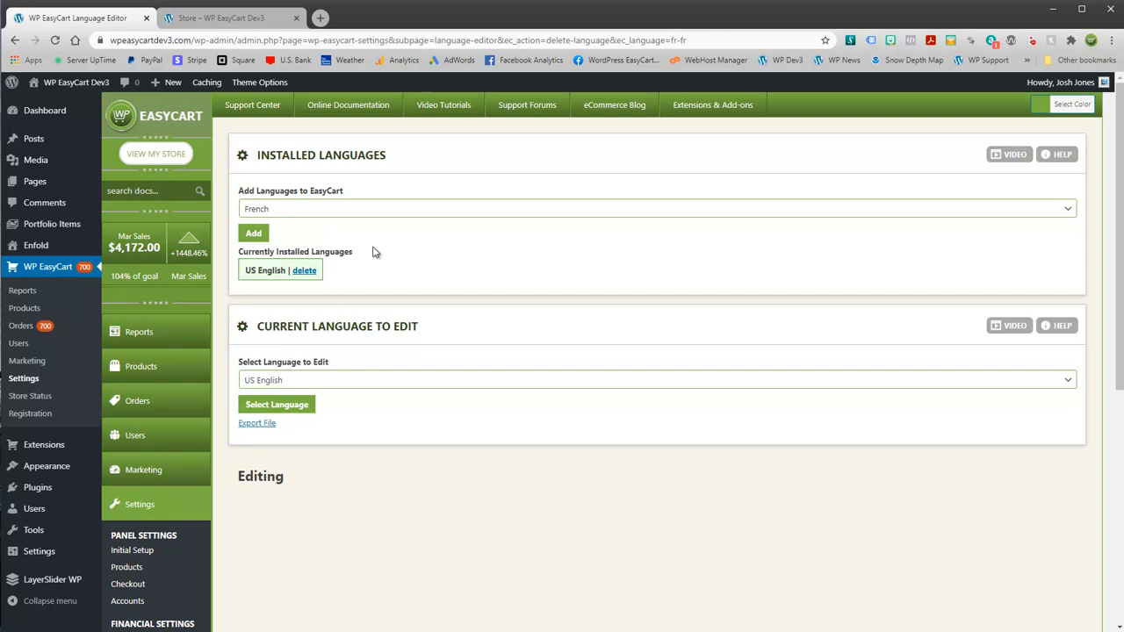
scroll(221, 482, "down", 4)
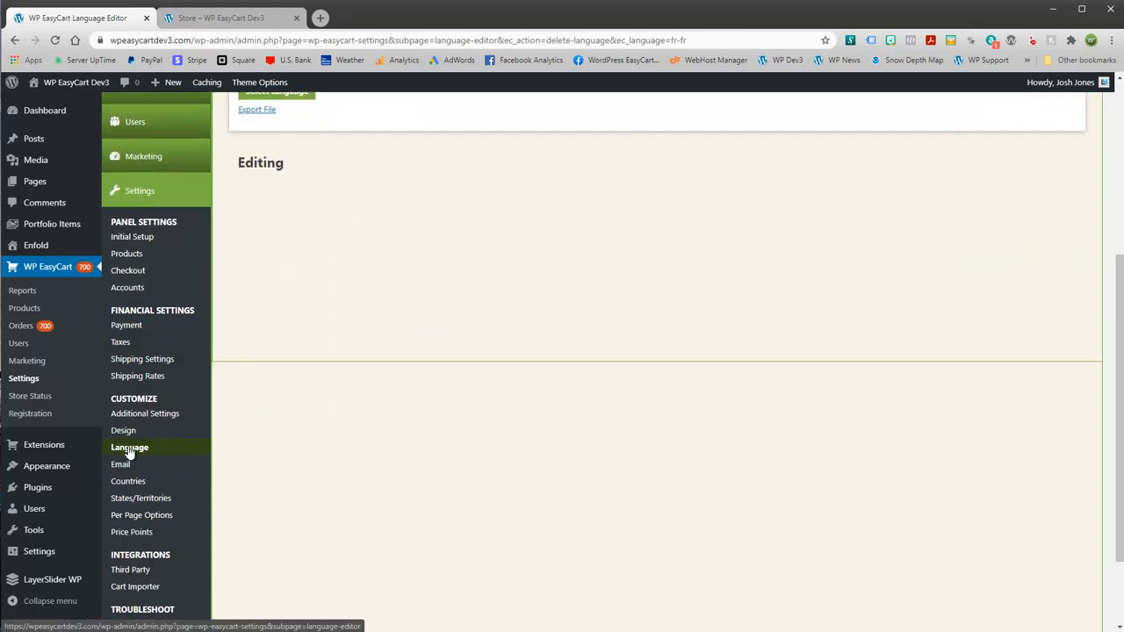